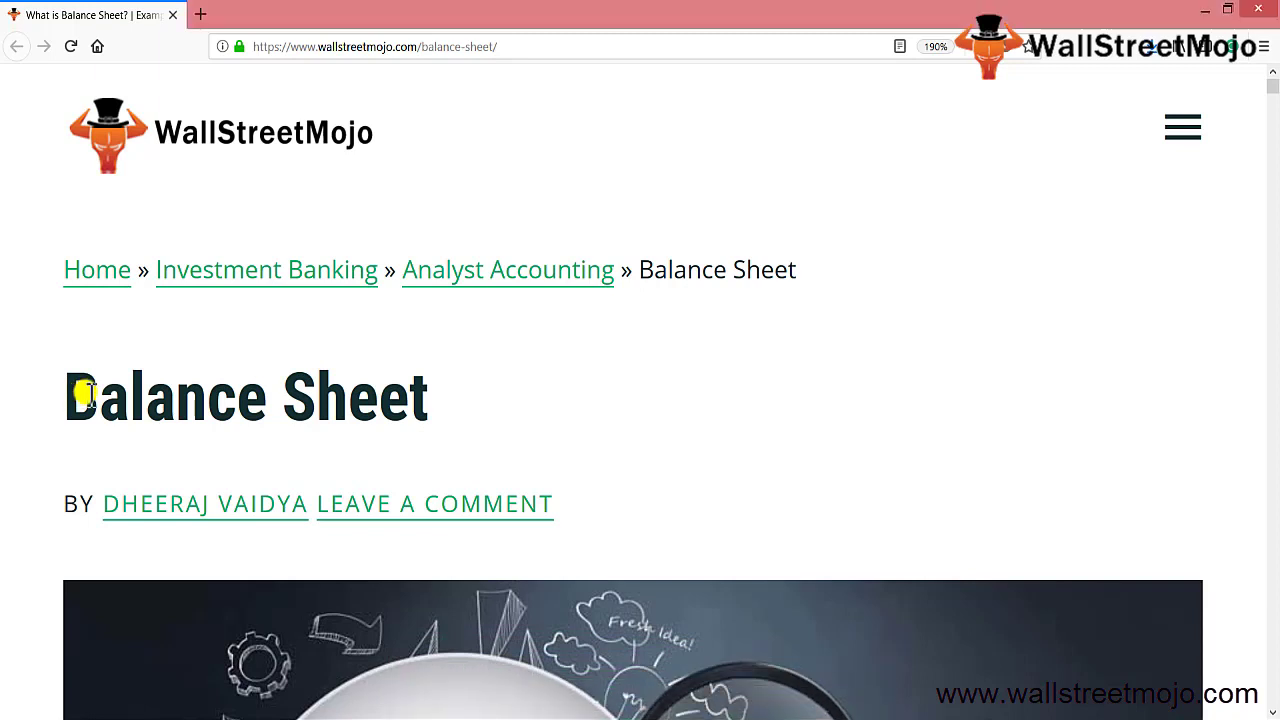
pyautogui.moveTo(83, 394); pyautogui.dragTo(449, 404)
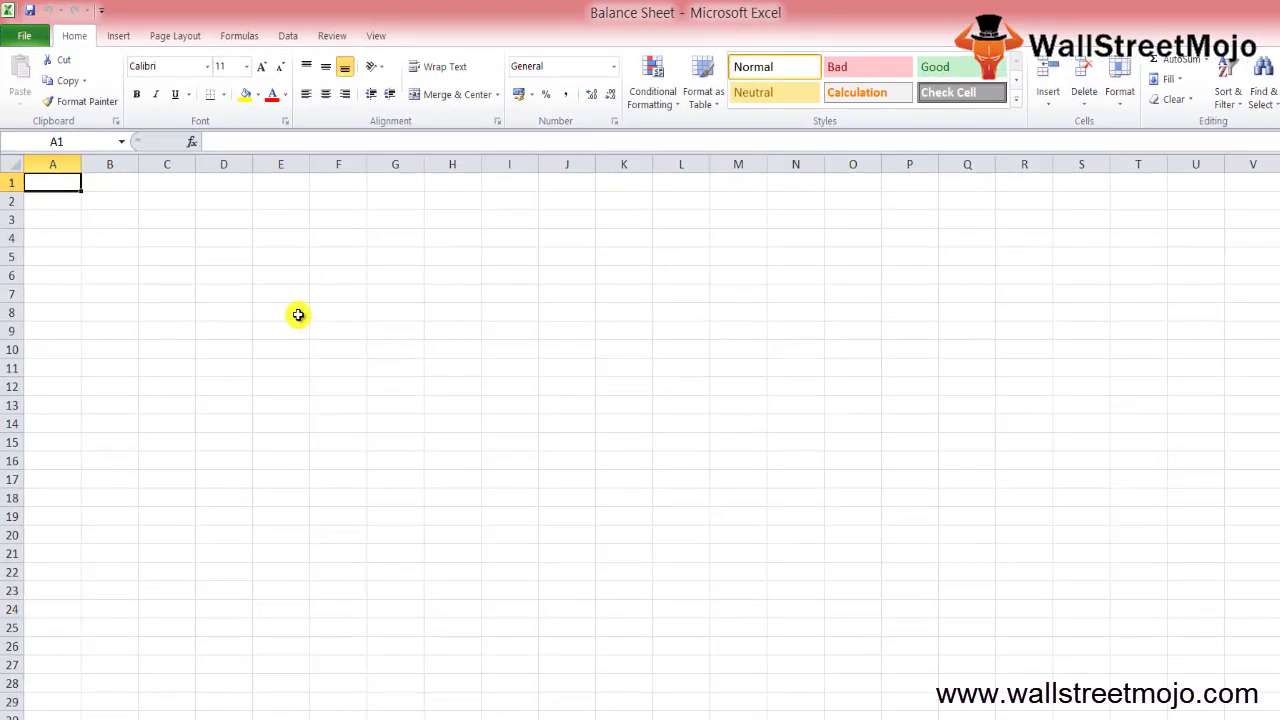
# Enter the abbreviations A, L and SE in cells E5, E6 and E7 of the blank sheet
pyautogui.press('Right')
pyautogui.press('Right')
pyautogui.press('Right')
pyautogui.press('Right')
pyautogui.press('Down')
pyautogui.press('Down')
pyautogui.press('Down')
pyautogui.press('Down')
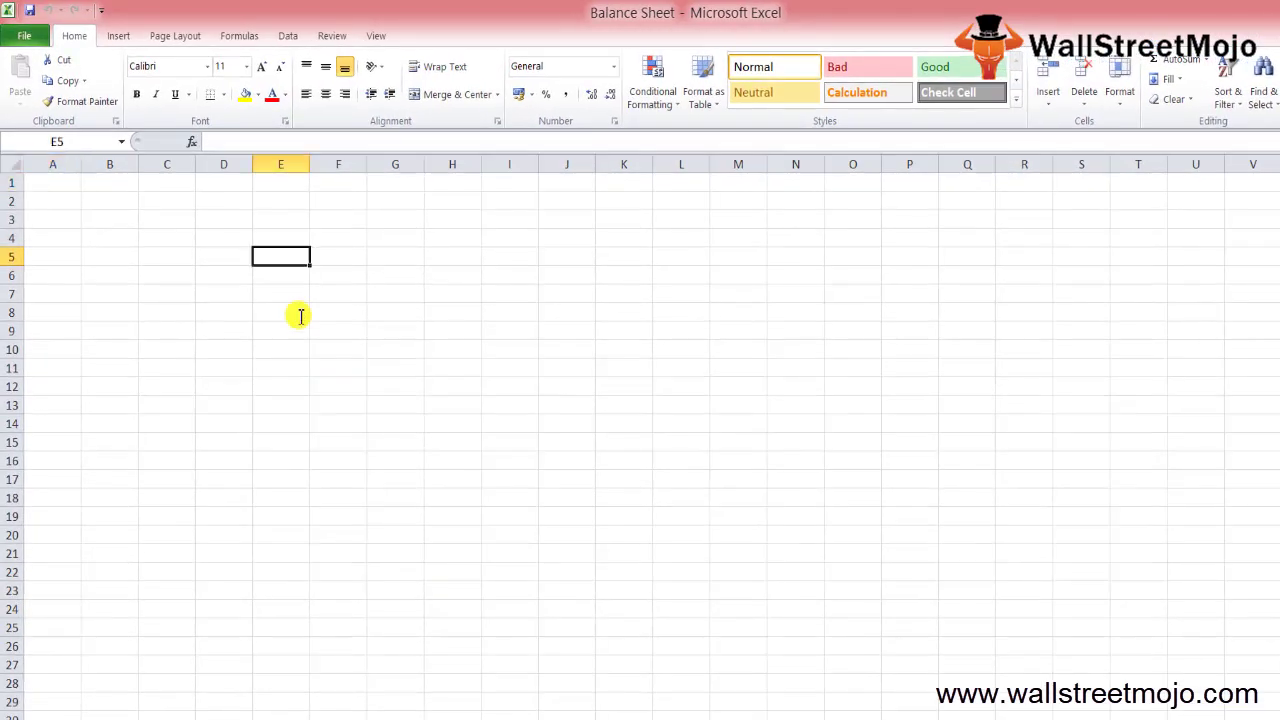
pyautogui.write('A')
pyautogui.press('Return')
pyautogui.write('L')
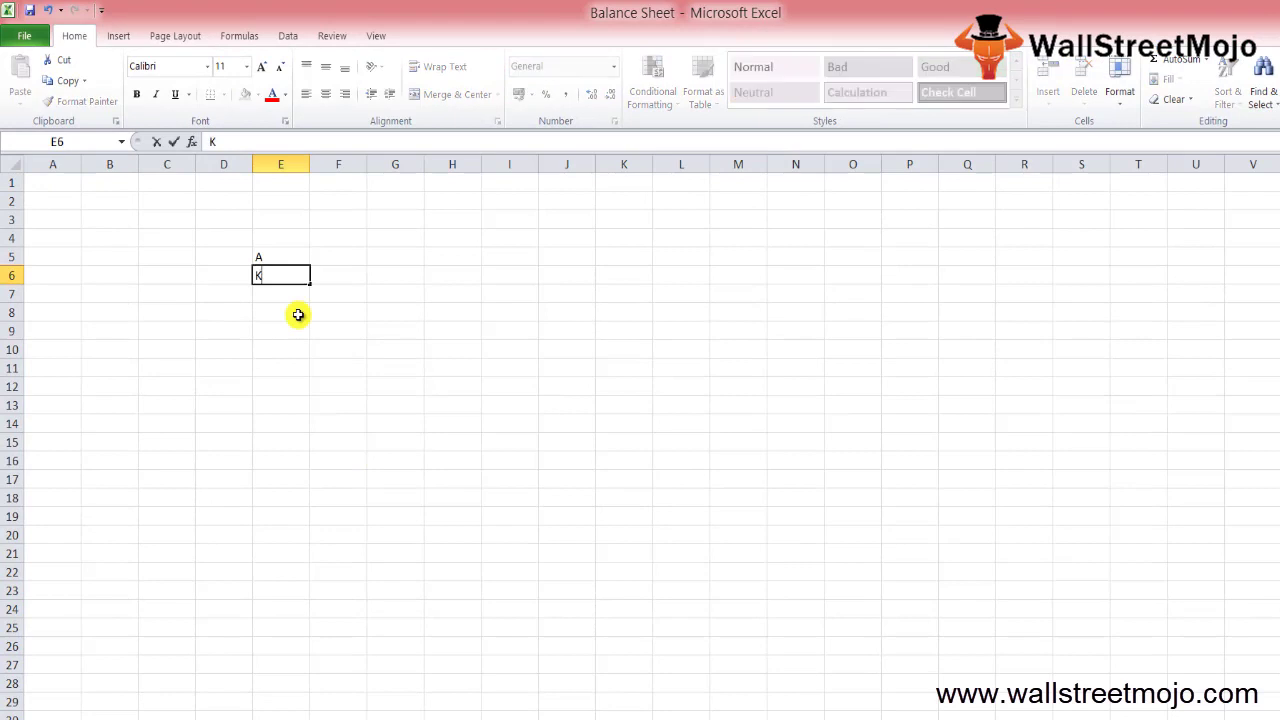
pyautogui.press('Return')
pyautogui.write('S')
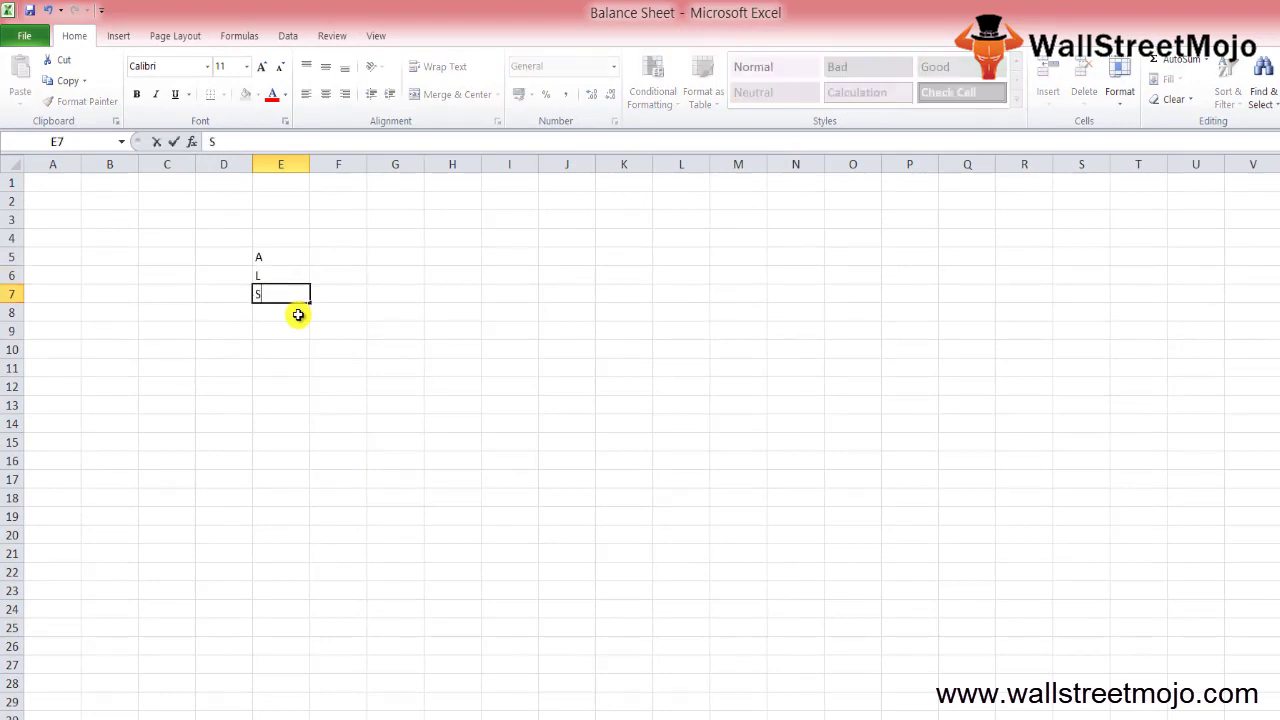
pyautogui.write('E')
pyautogui.hotkey('ctrl', 'Return')
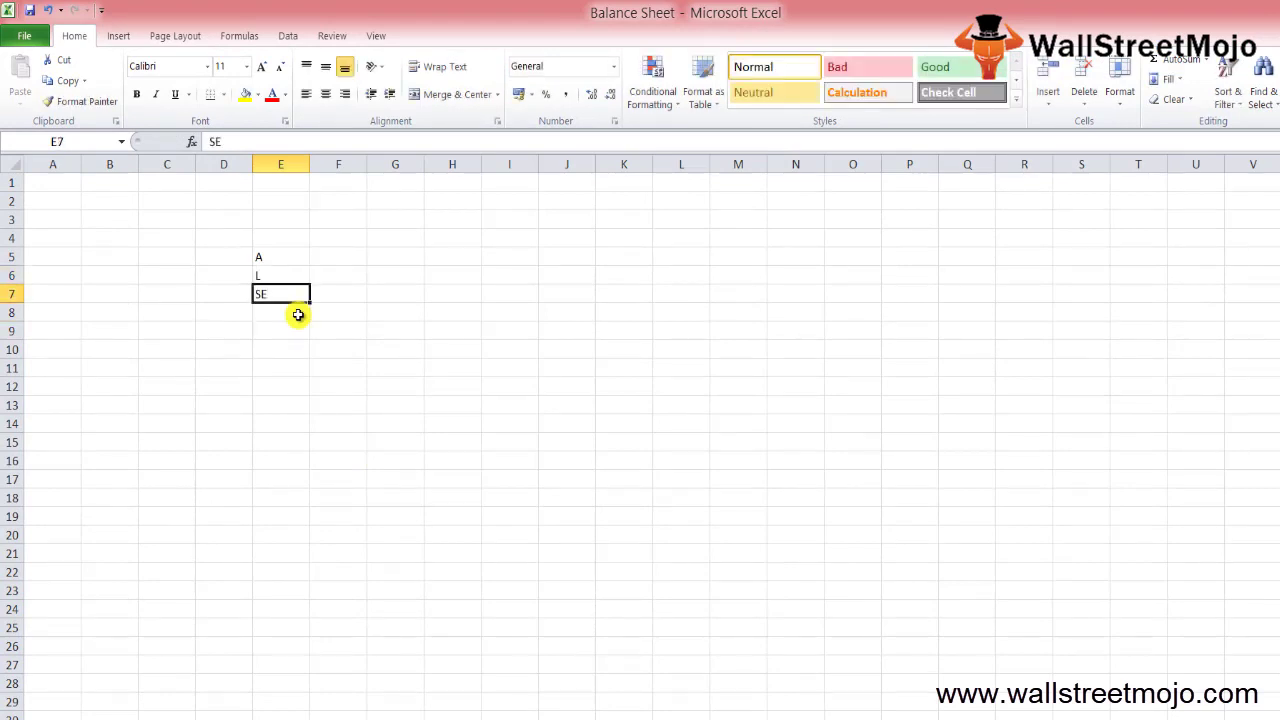
# Select rows 5, 6 and 7 in turn to point out the A, L and SE entries
pyautogui.press('Up')
pyautogui.press('Up')
pyautogui.hotkey('shift', 'space')
pyautogui.press('Down')
pyautogui.hotkey('shift', 'space')
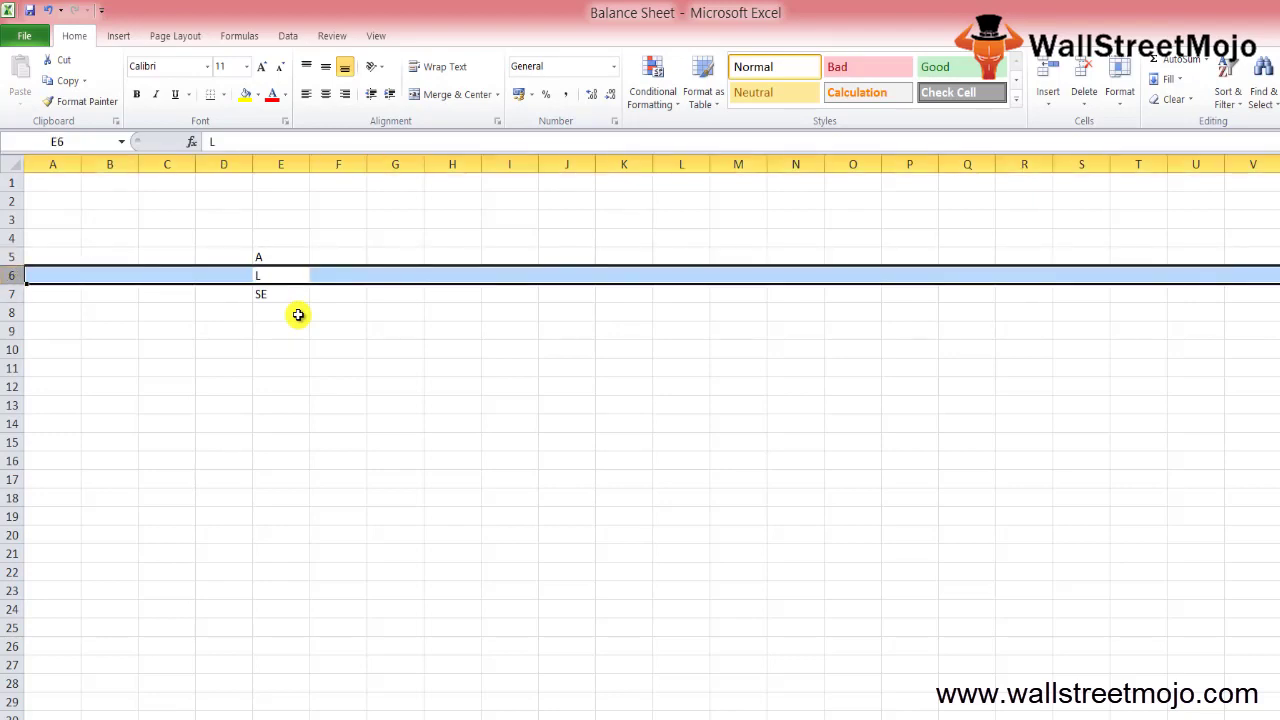
pyautogui.press('Down')
pyautogui.hotkey('shift', 'space')
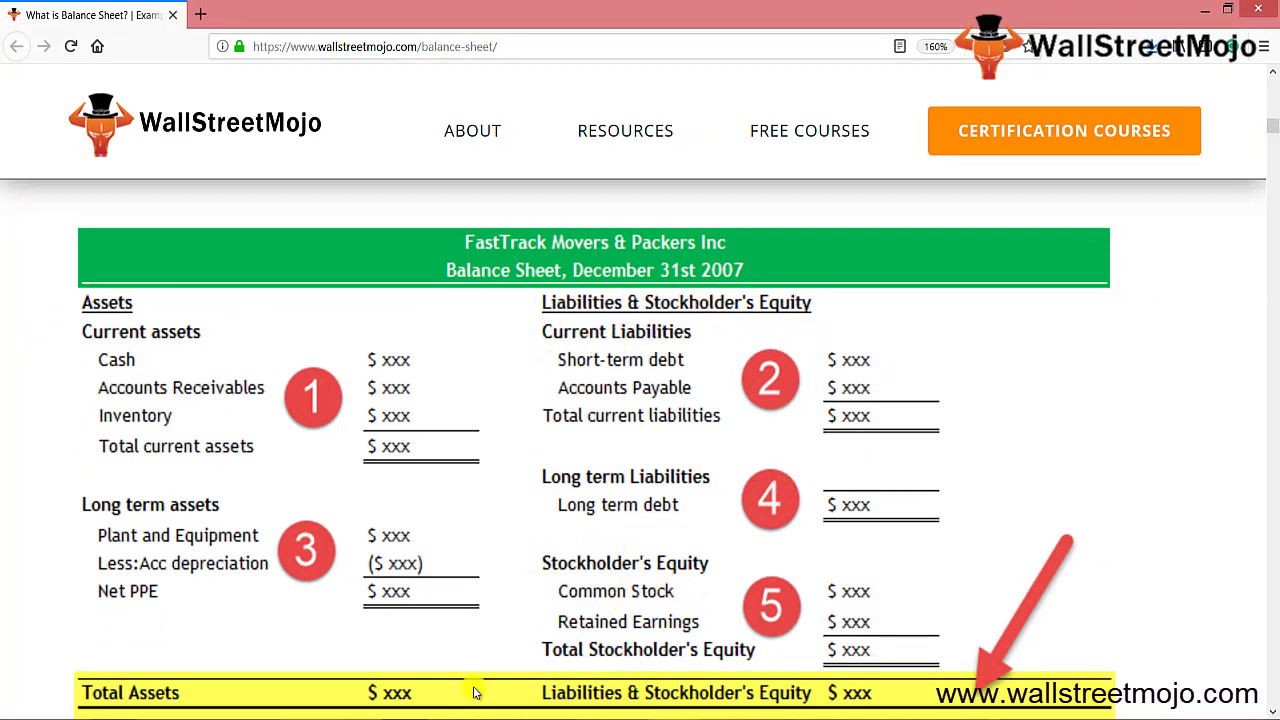
# Switch to the Balance Sheet workbook in Excel and enter the equation text "A = L + SE" in cell E10
pyautogui.moveTo(551, 716)
pyautogui.click(563, 660)
pyautogui.click(278, 344)
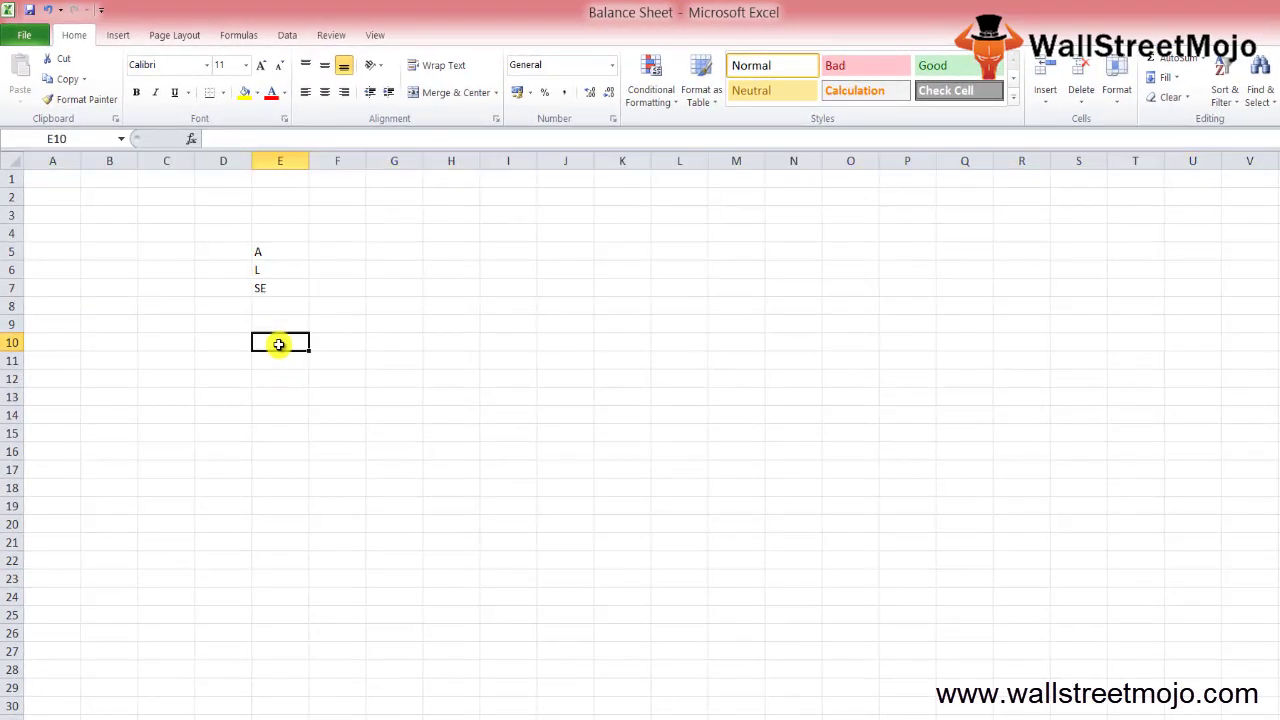
pyautogui.write('A =')
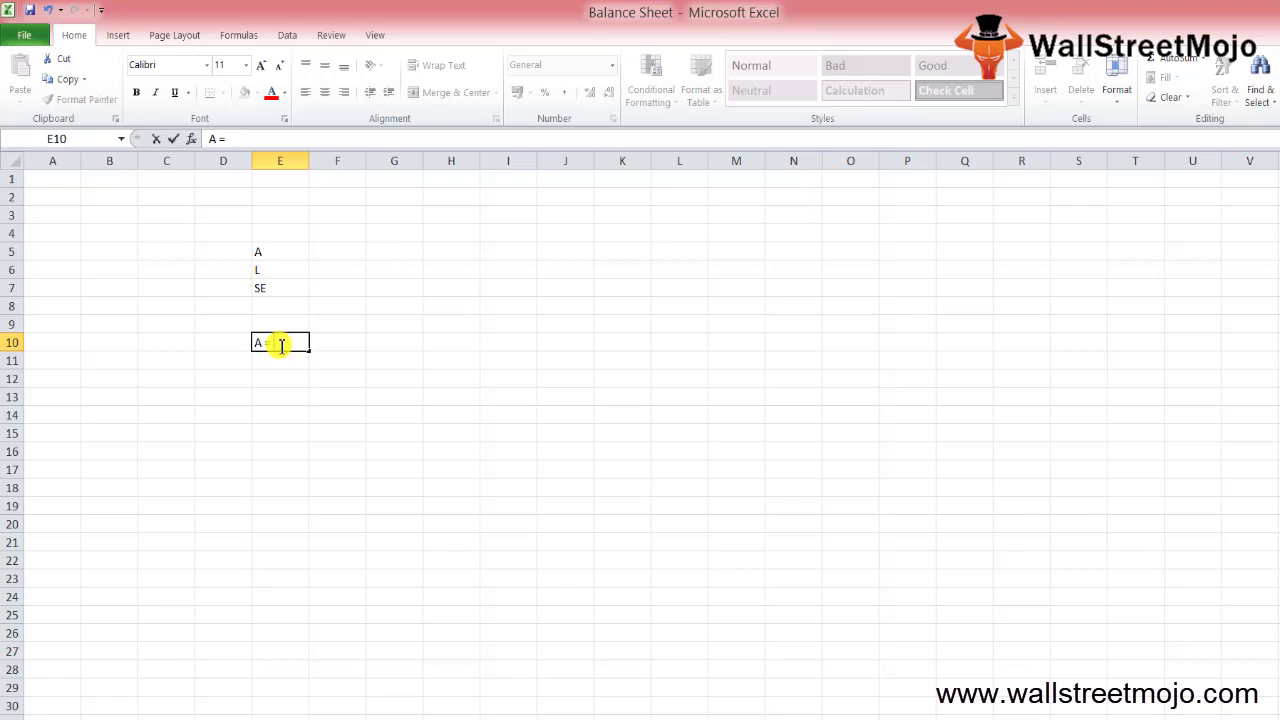
pyautogui.write(' L + SE')
pyautogui.press('Return')
pyautogui.press('Return')
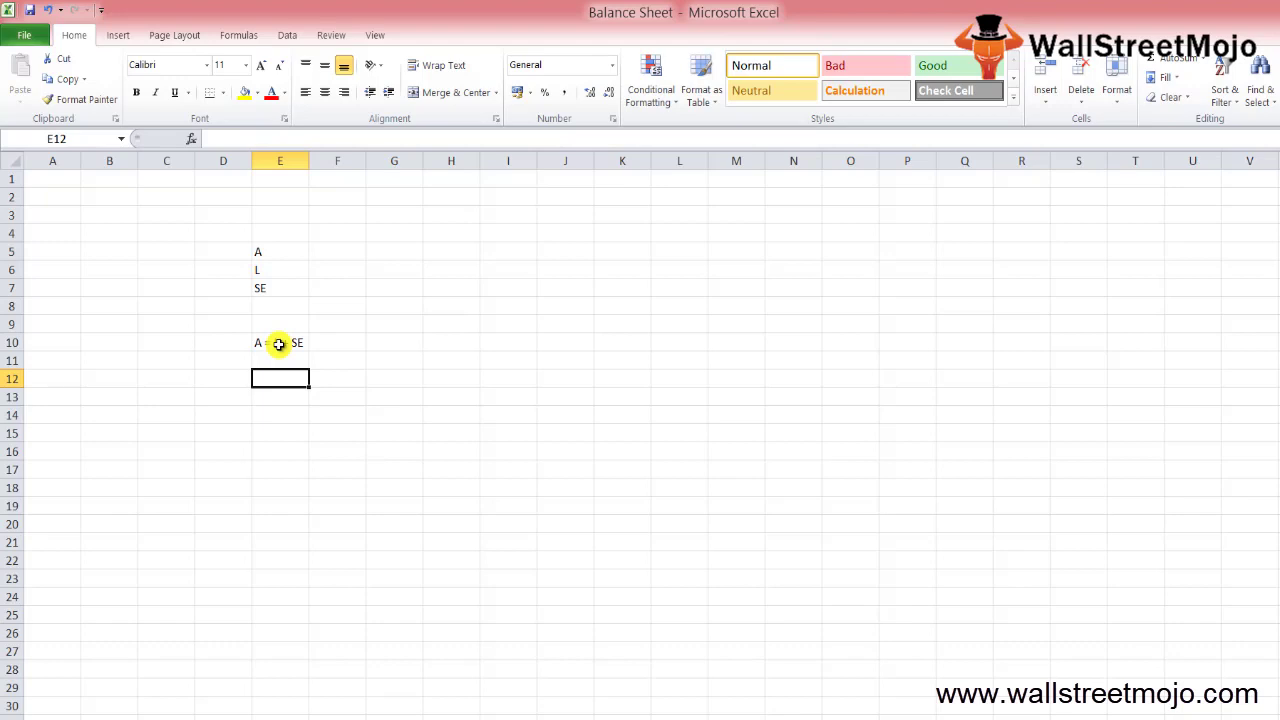
# Enter the label "Retained" in cell E12, two rows below the accounting equation
pyautogui.click(279, 344)
pyautogui.press('Down')
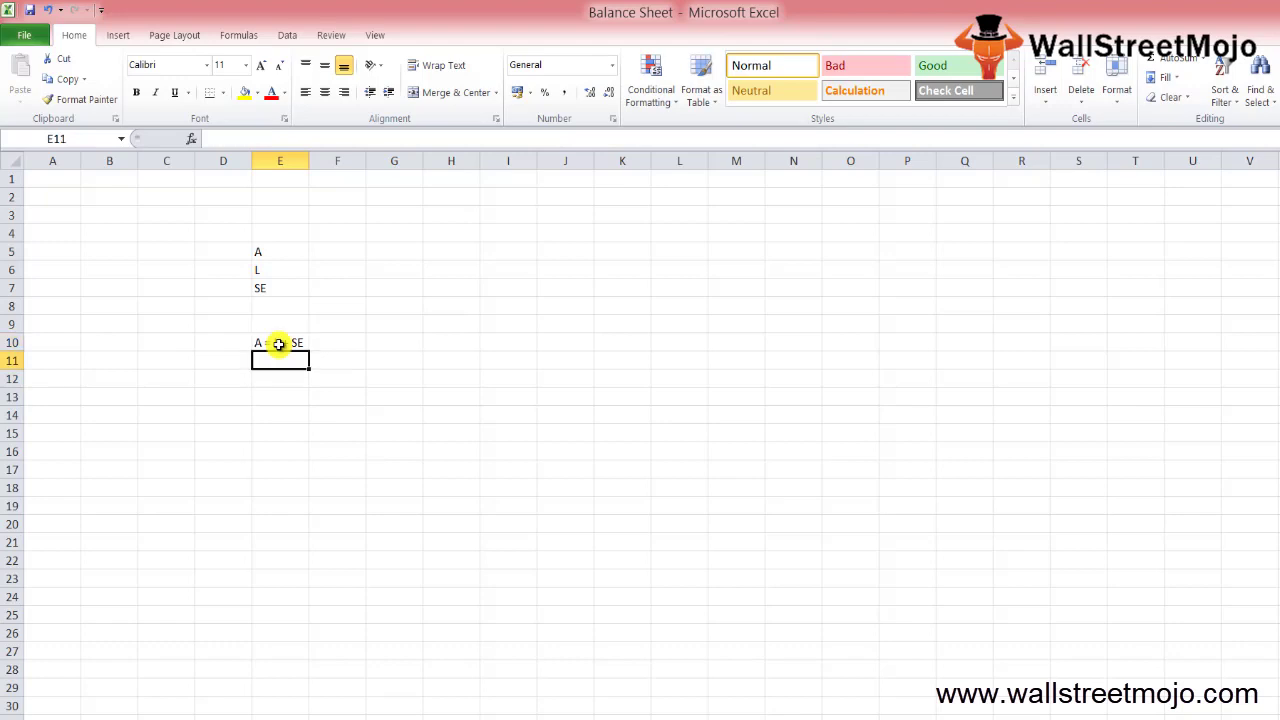
pyautogui.press('Down')
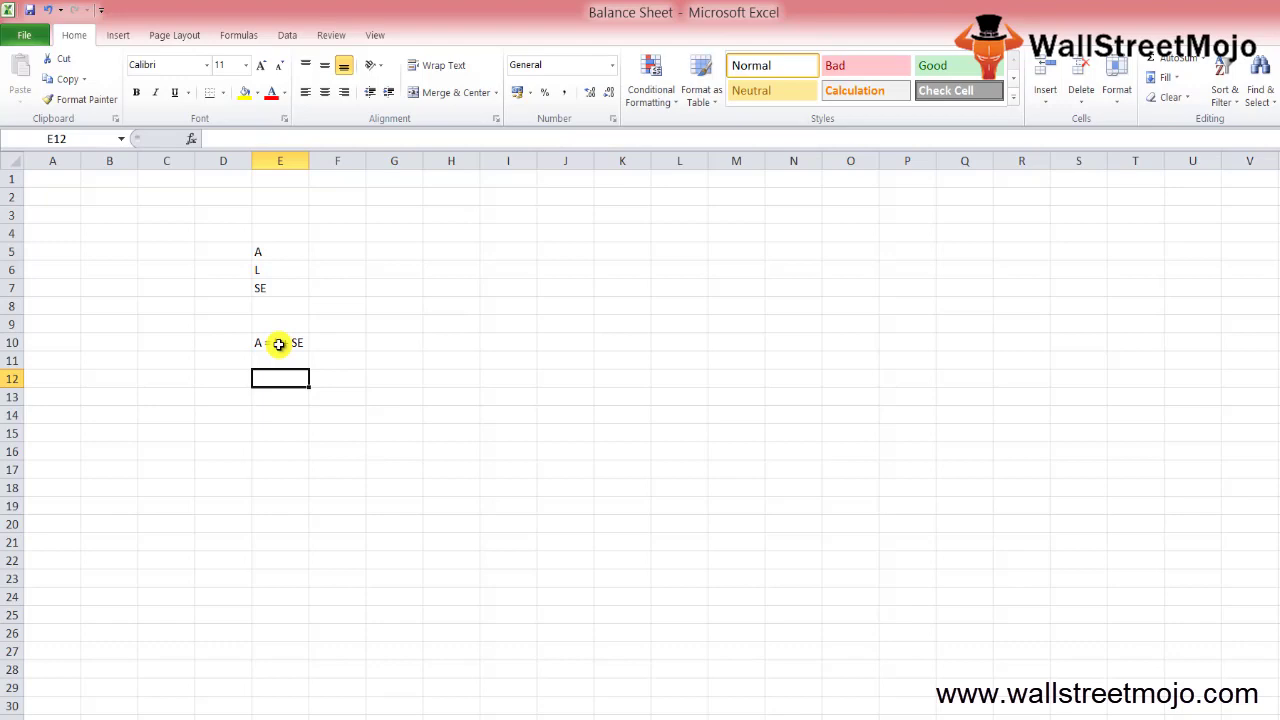
pyautogui.write('Rea')
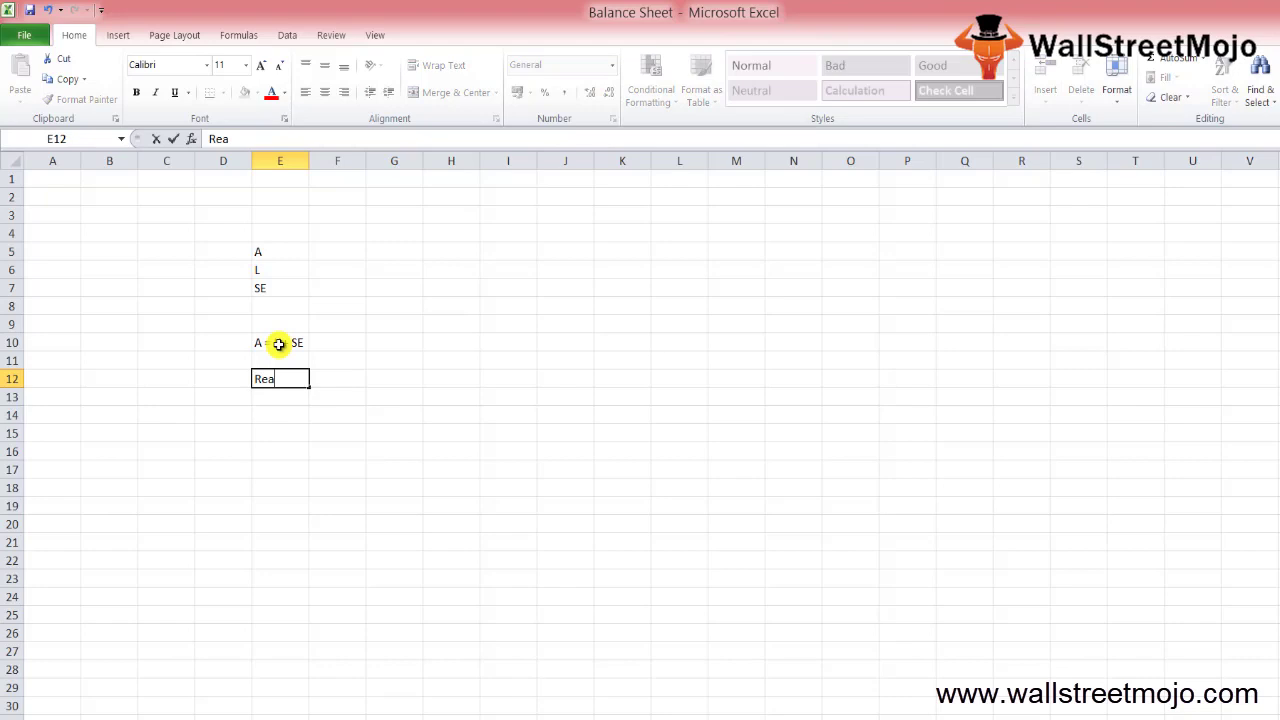
pyautogui.write('t')
pyautogui.press('BackSpace')
pyautogui.press('BackSpace')
pyautogui.write('tained')
pyautogui.press('Return')
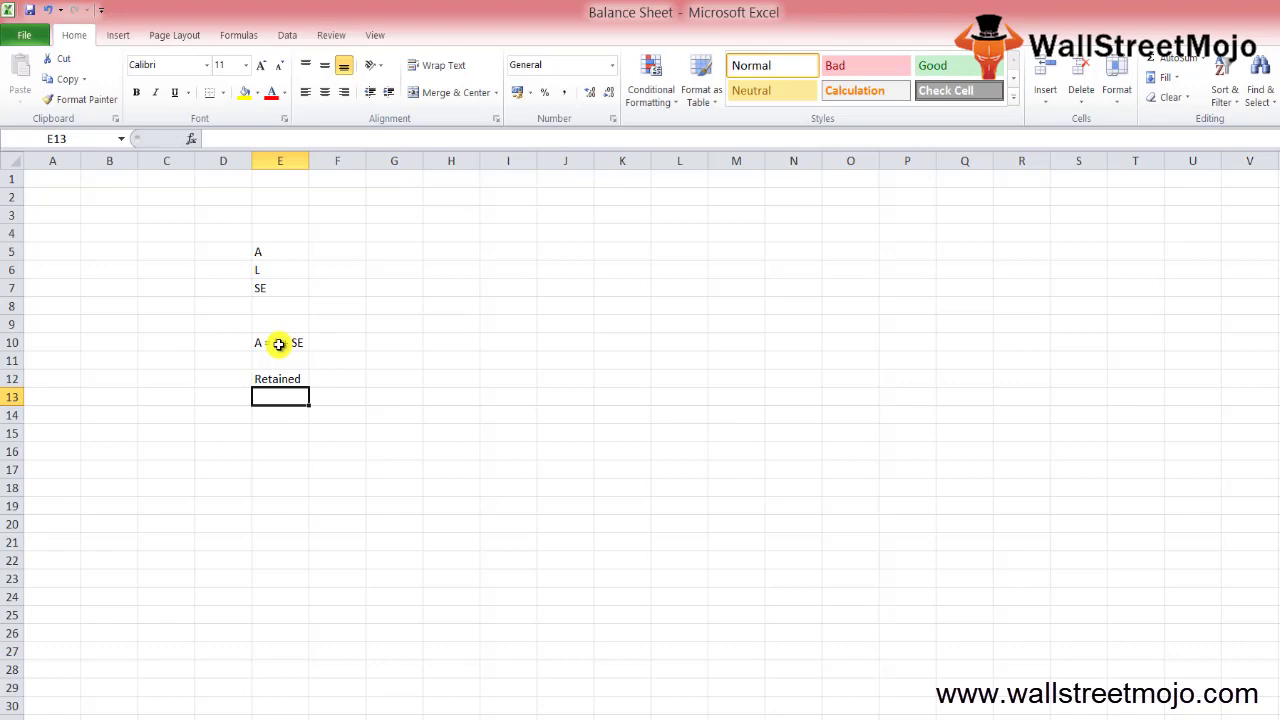
# Enter the label "Structure" in cell E14
pyautogui.press('Return')
pyautogui.write('Structure')
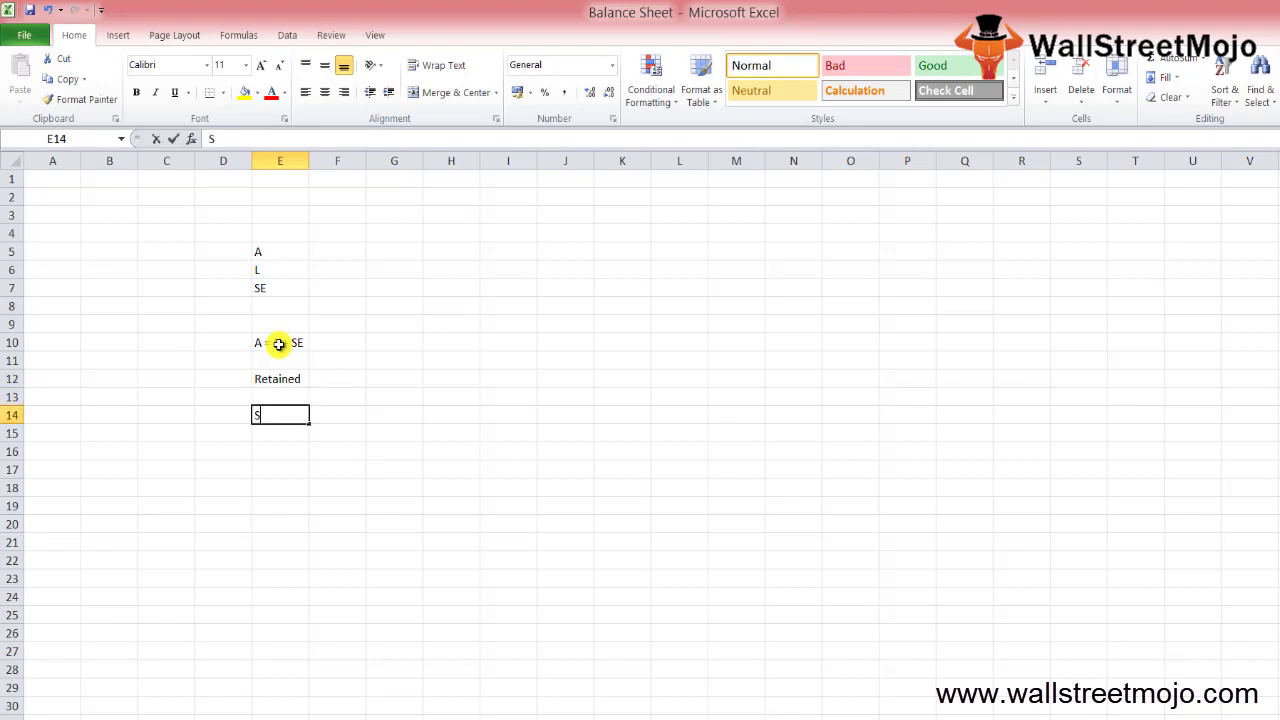
pyautogui.press('Return')
pyautogui.press('Return')
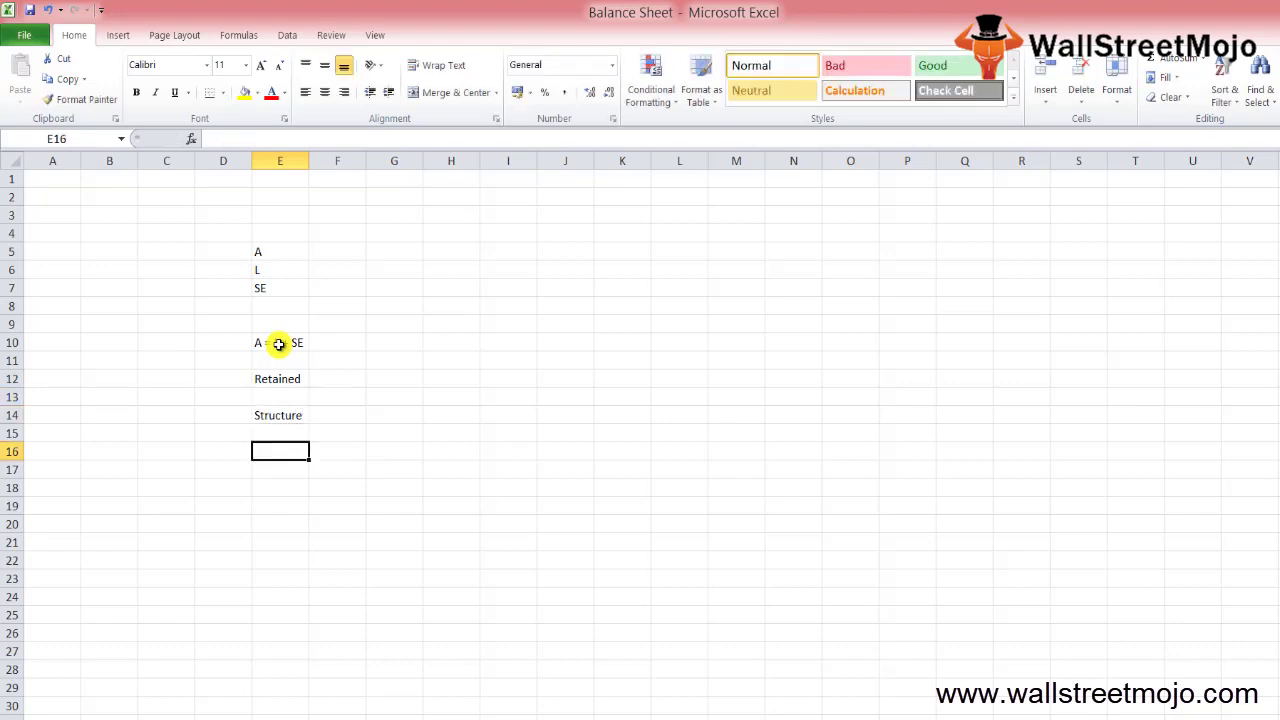
pyautogui.press('Left')
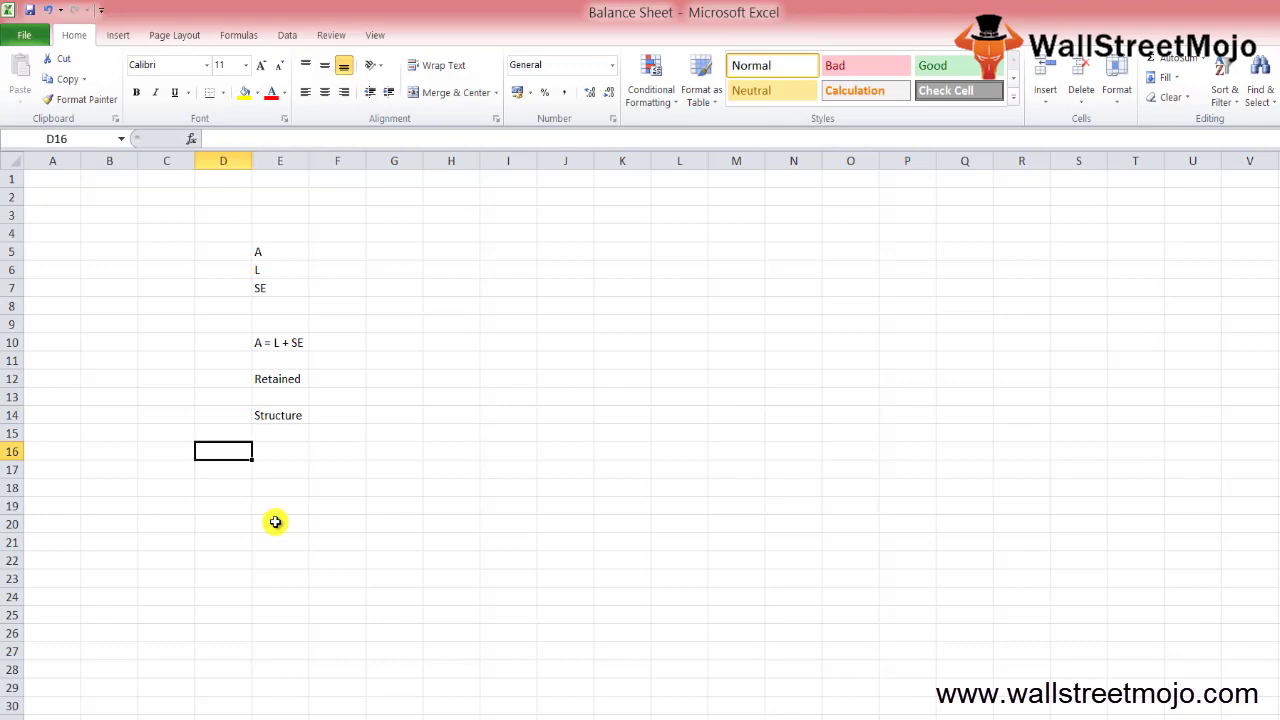
pyautogui.press('Right')
pyautogui.press('Right')
pyautogui.press('Right')
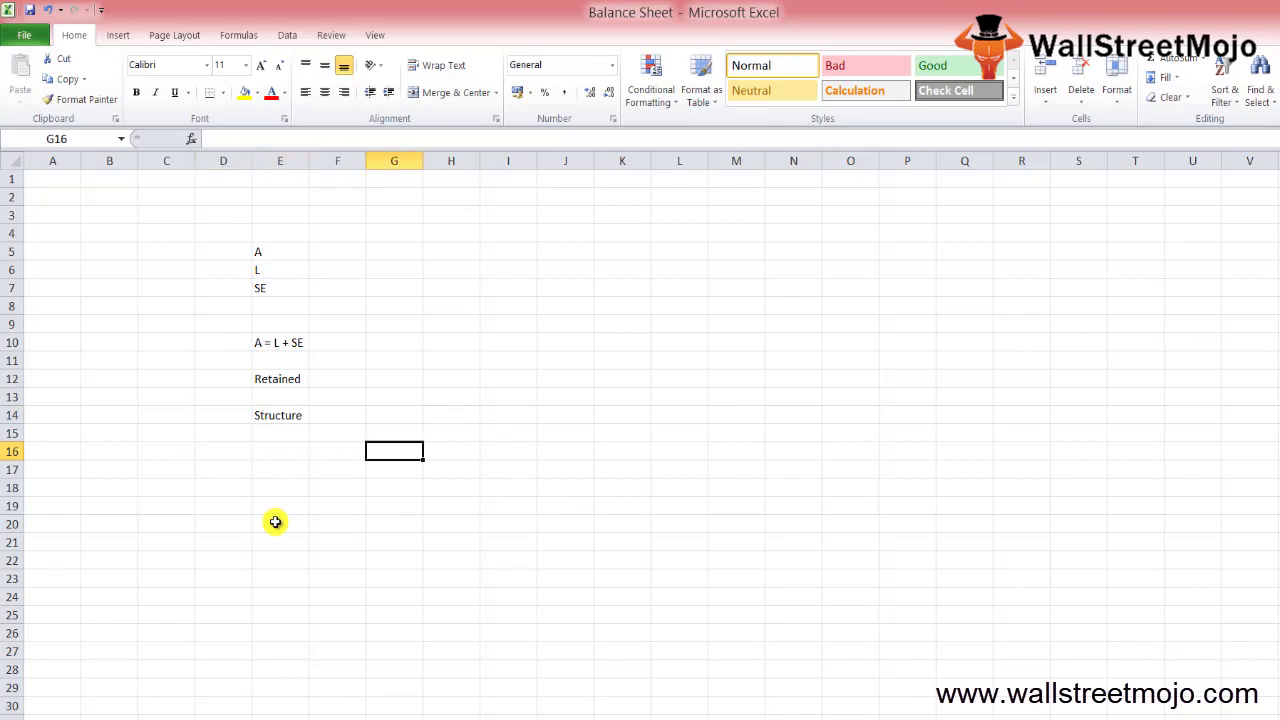
pyautogui.write('As')
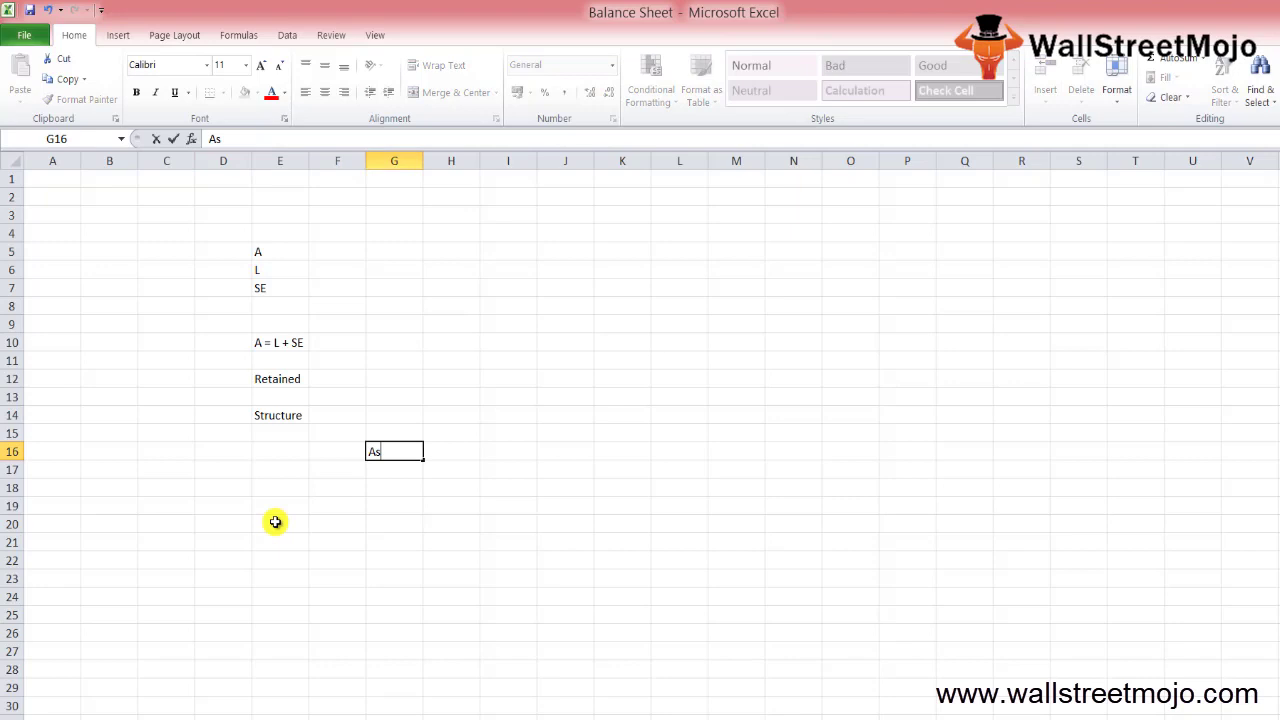
pyautogui.press('Escape')
pyautogui.press('Left')
pyautogui.press('Left')
pyautogui.press('Left')
# Enter the heading "Assets" in cell D16, below the Structure label
pyautogui.write('A')
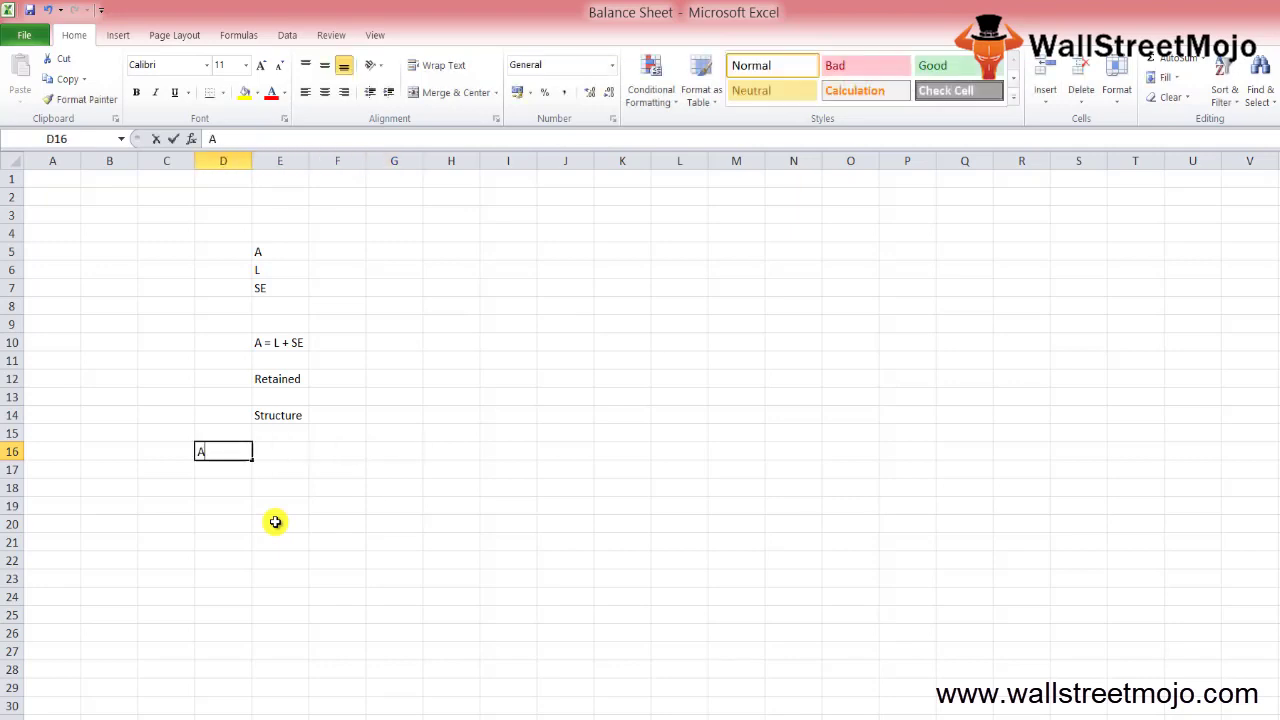
pyautogui.write('ssets')
pyautogui.press('Return')
pyautogui.press('Up')
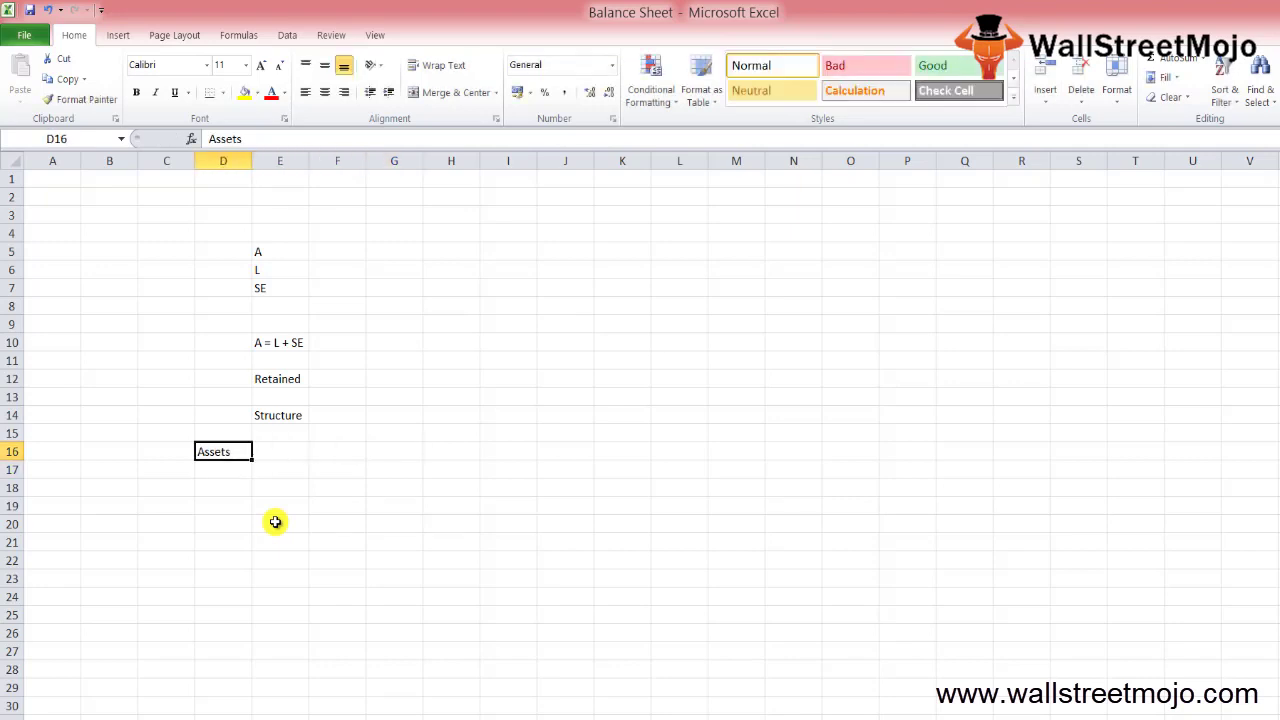
pyautogui.press('Down')
pyautogui.press('Up')
# Enter the heading "L & SE" in cell F16, in the same row as Assets
pyautogui.press('Right')
pyautogui.press('Right')
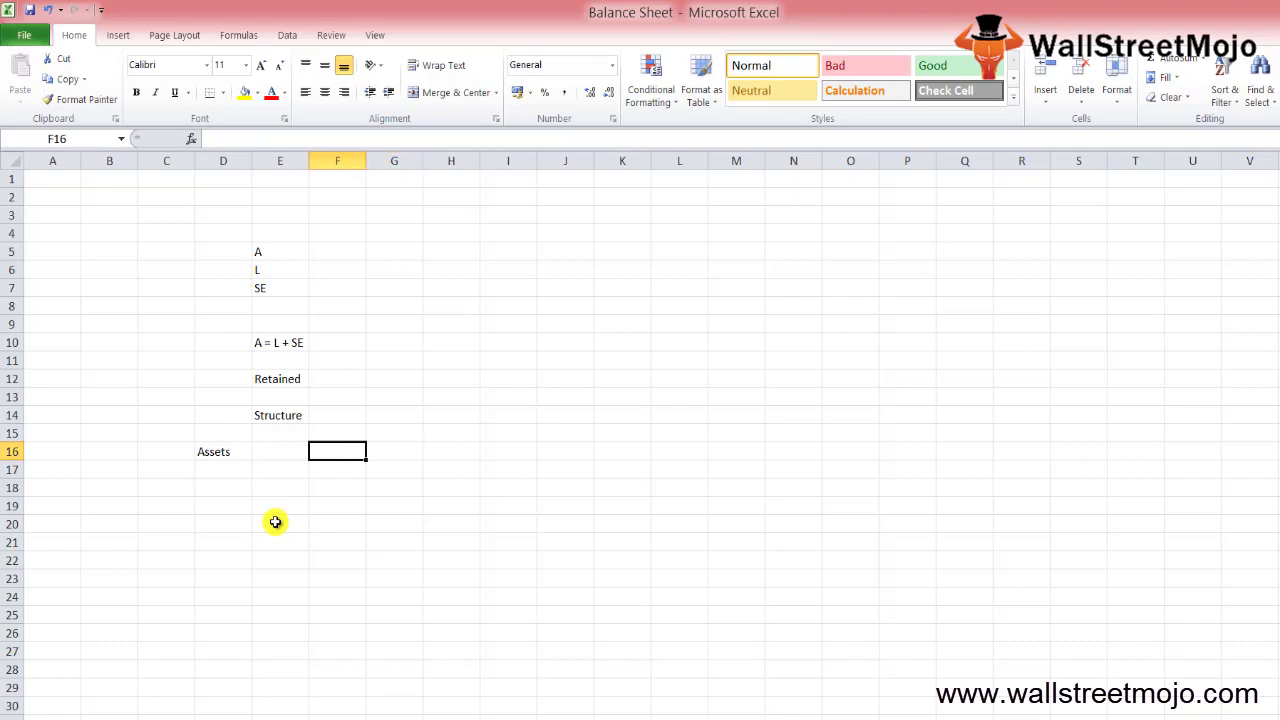
pyautogui.write('L &')
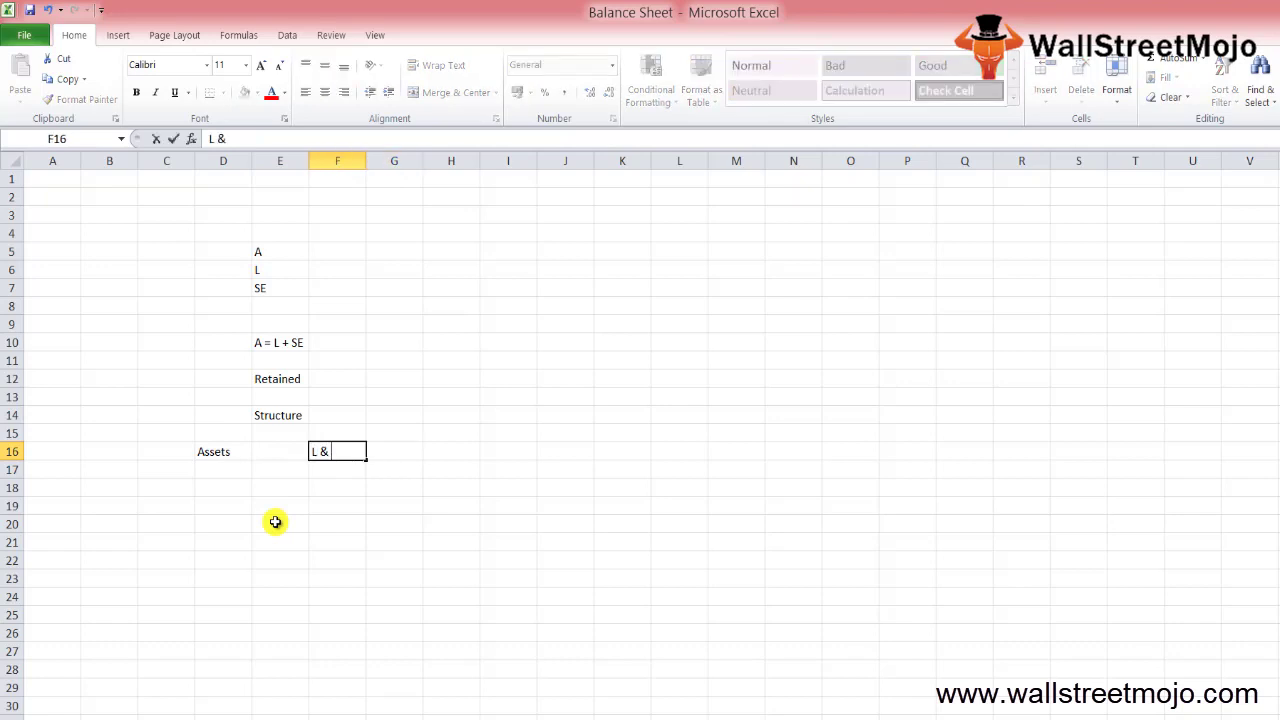
pyautogui.write(' SE')
pyautogui.press('BackSpace')
pyautogui.write('E')
pyautogui.press('Return')
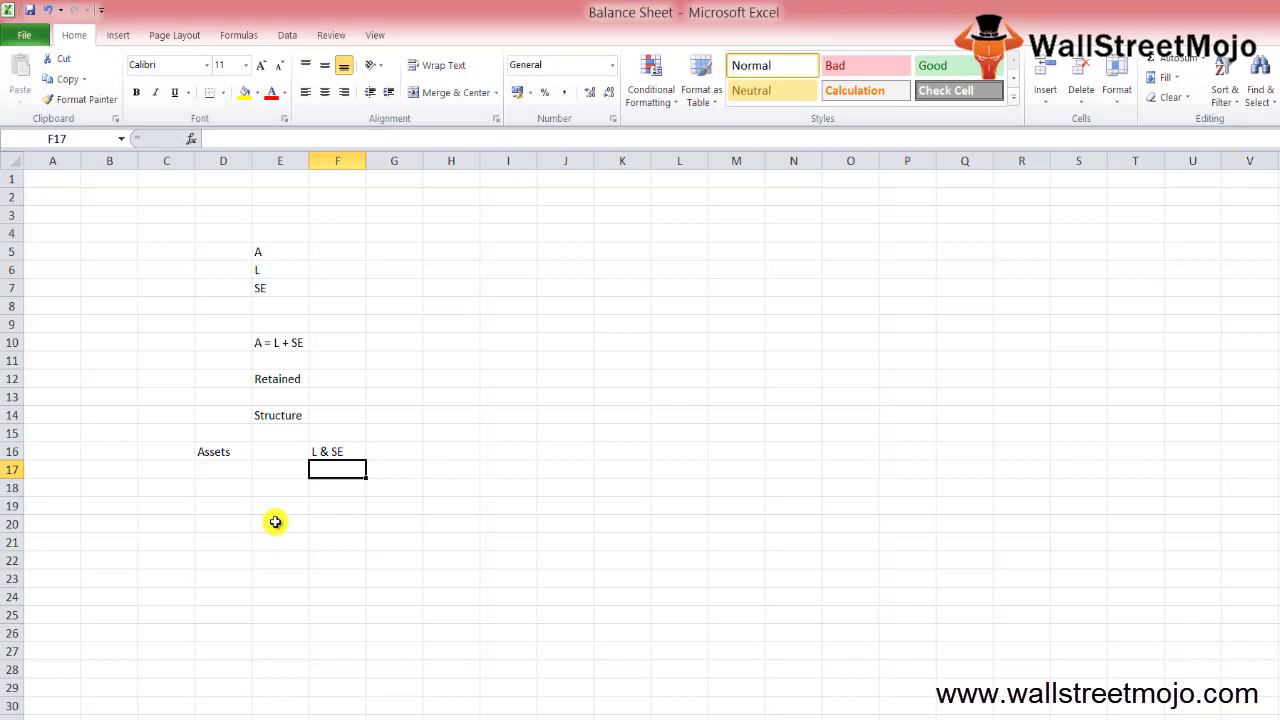
# Enter the equation text "A = L + SE" in cell D20, below the Assets heading
pyautogui.press('Left')
pyautogui.press('Left')
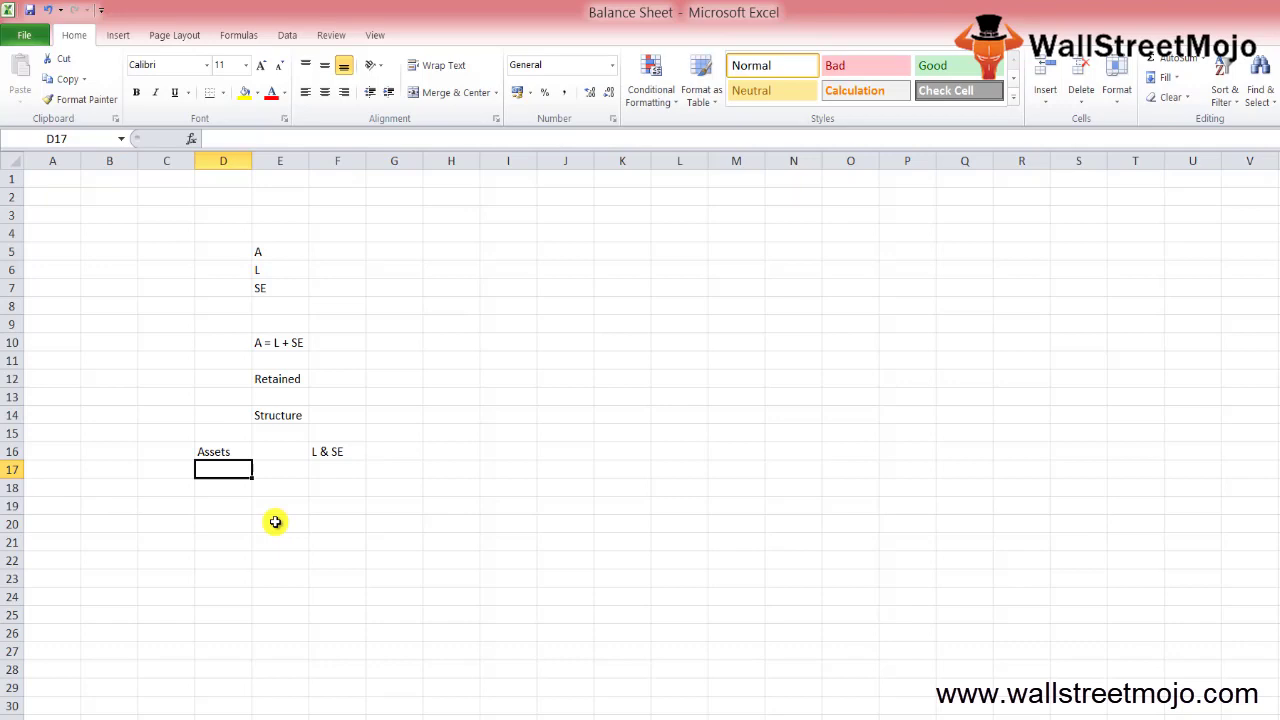
pyautogui.press('Down')
pyautogui.press('Down')
pyautogui.press('Down')
pyautogui.write('A')
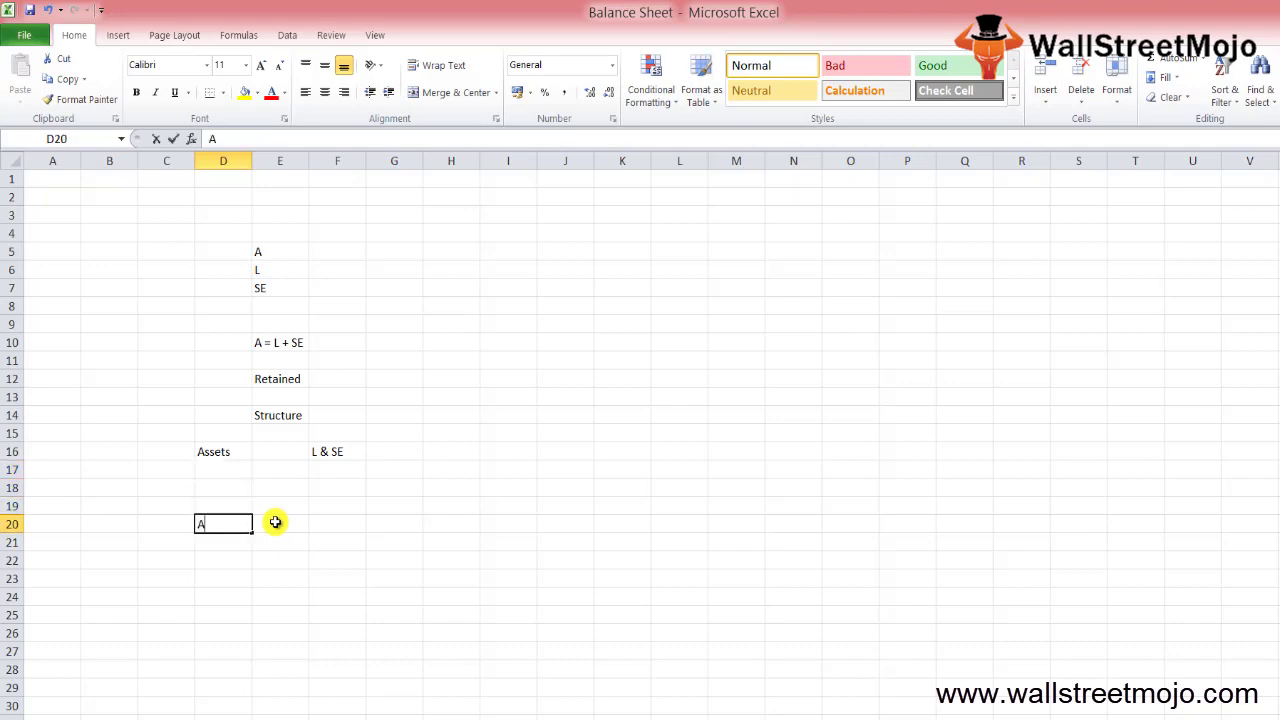
pyautogui.write(' = L ')
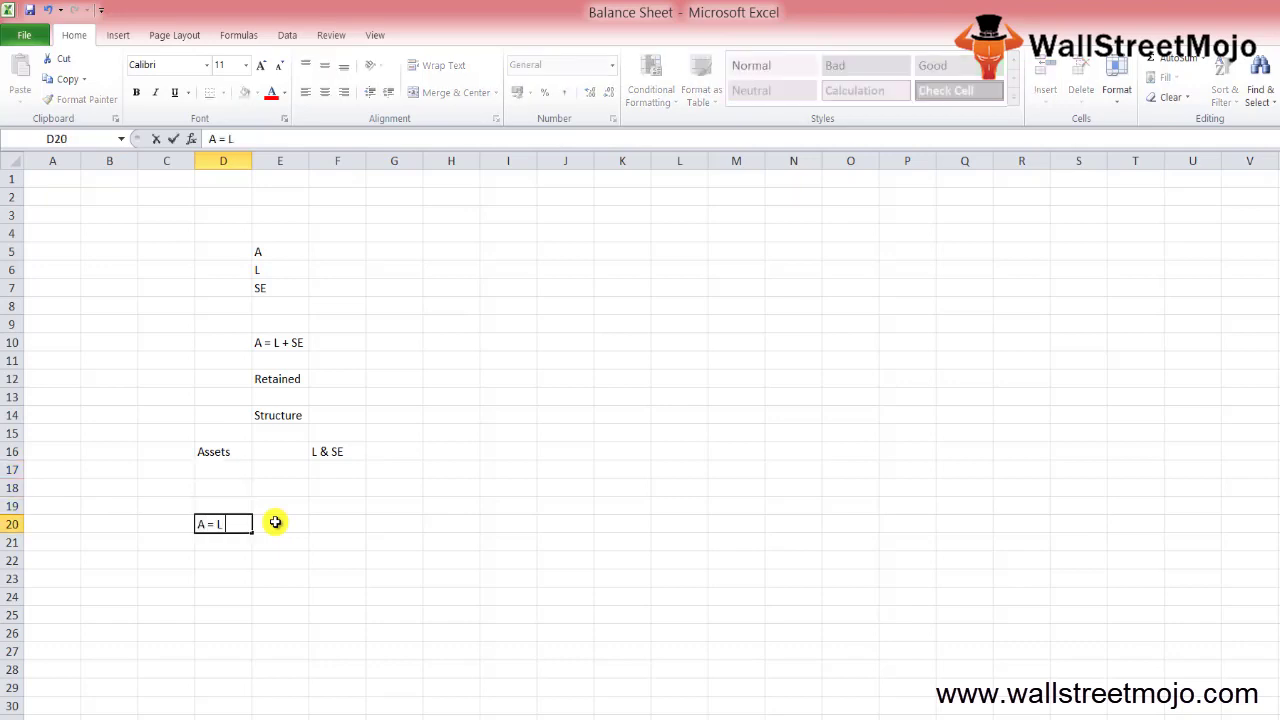
pyautogui.write('+ SE')
pyautogui.press('Return')
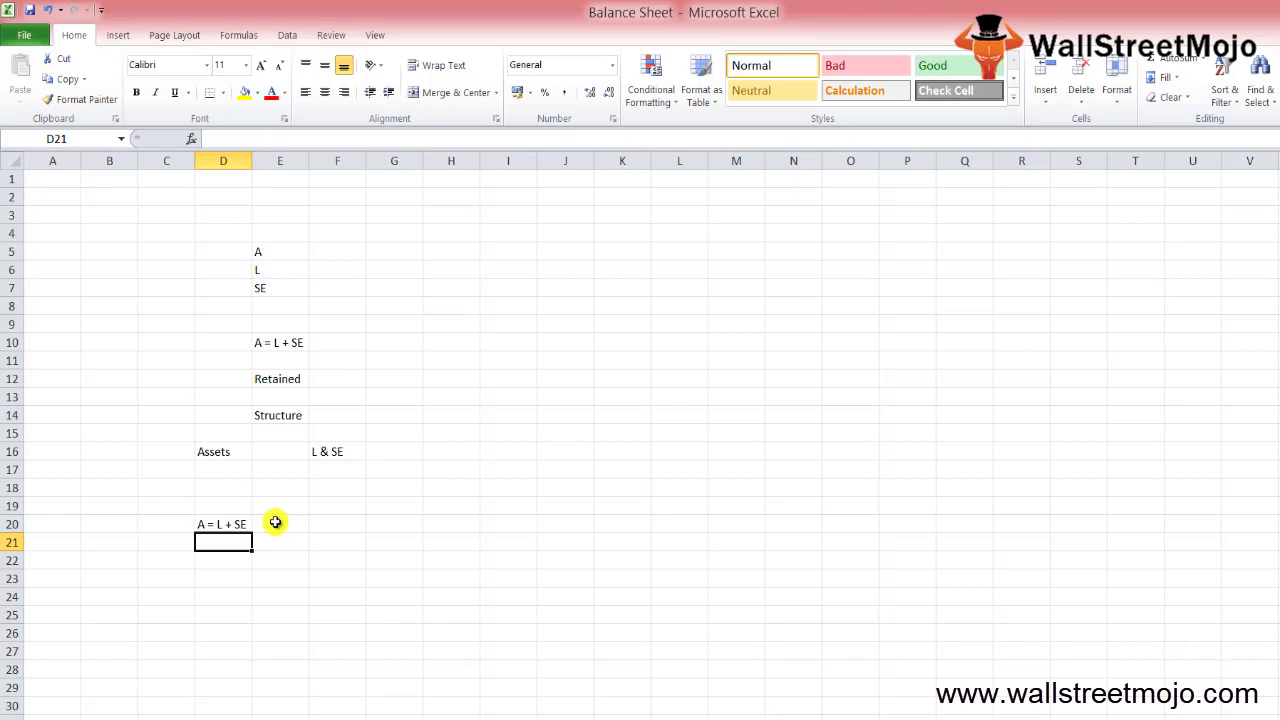
# Enter the item number 1 in cell D22 and its label "CA" in cell E22
pyautogui.press('Down')
pyautogui.write('1')
pyautogui.press('Return')
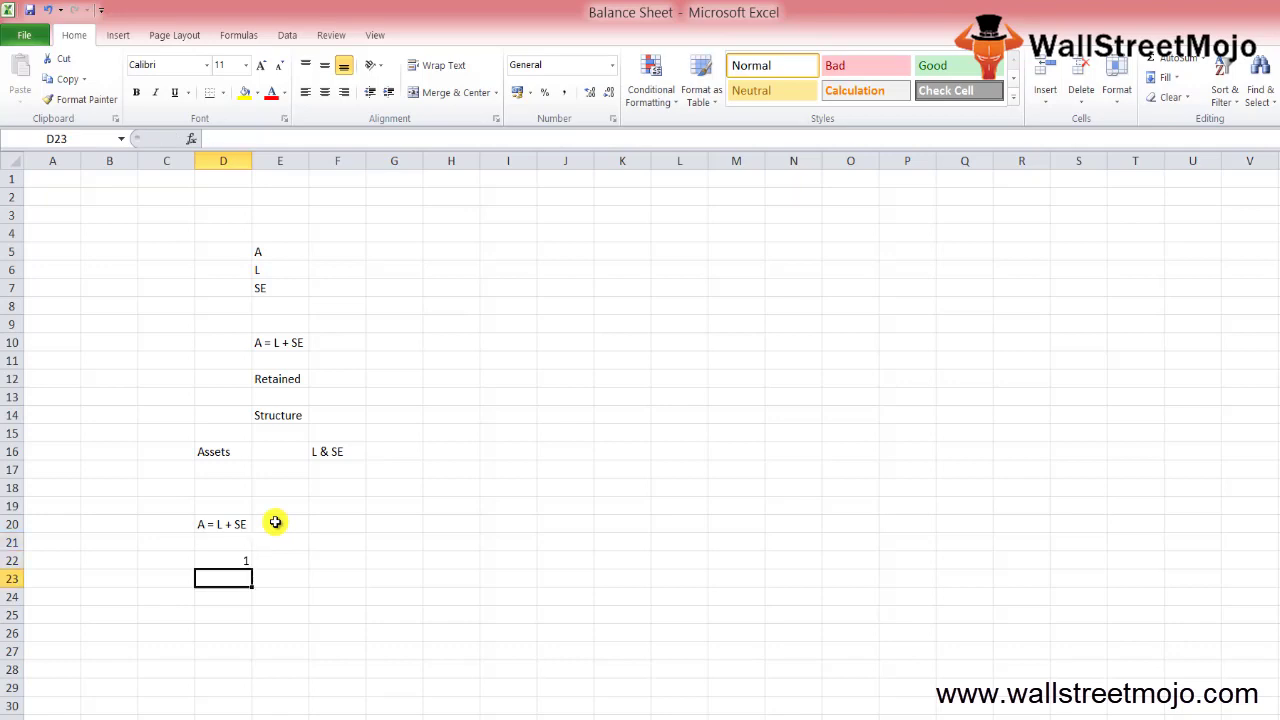
pyautogui.press('Up')
pyautogui.press('Right')
pyautogui.write('CA')
pyautogui.press('Return')
pyautogui.press('Up')
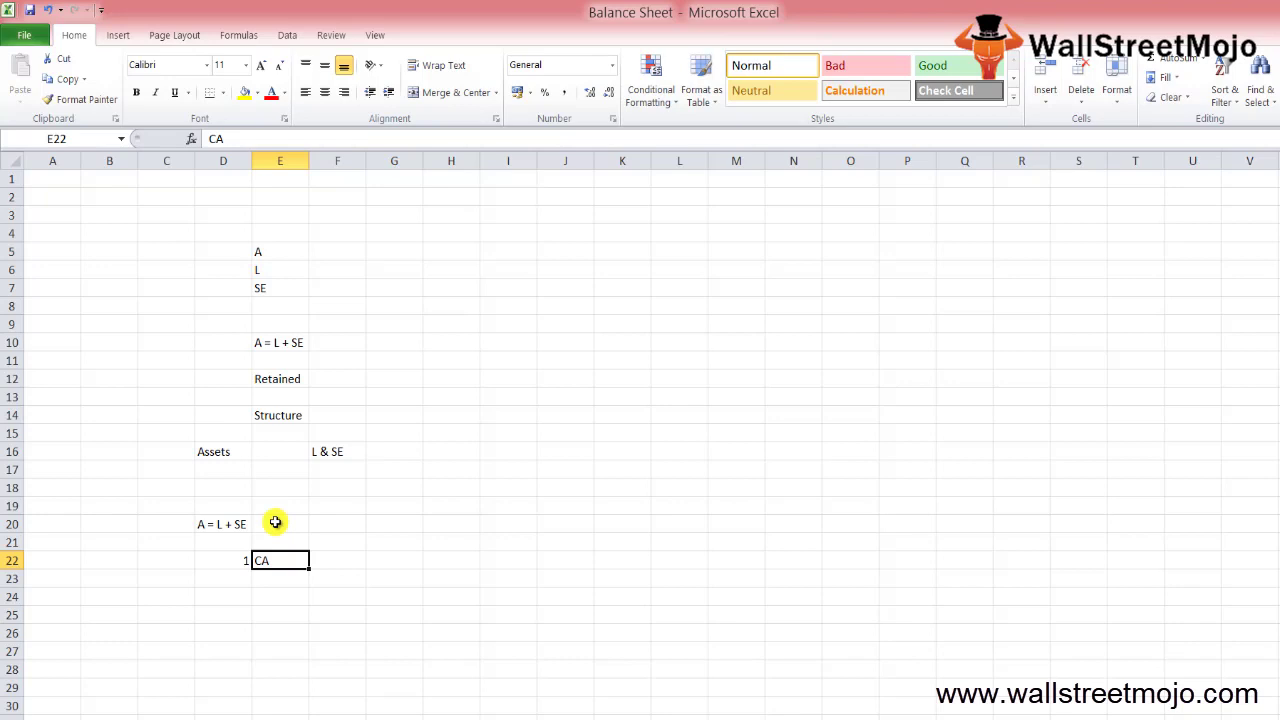
# Enter the heading "Avg time" in cell F22, beside the CA label
pyautogui.press('Tab')
pyautogui.write('Avg')
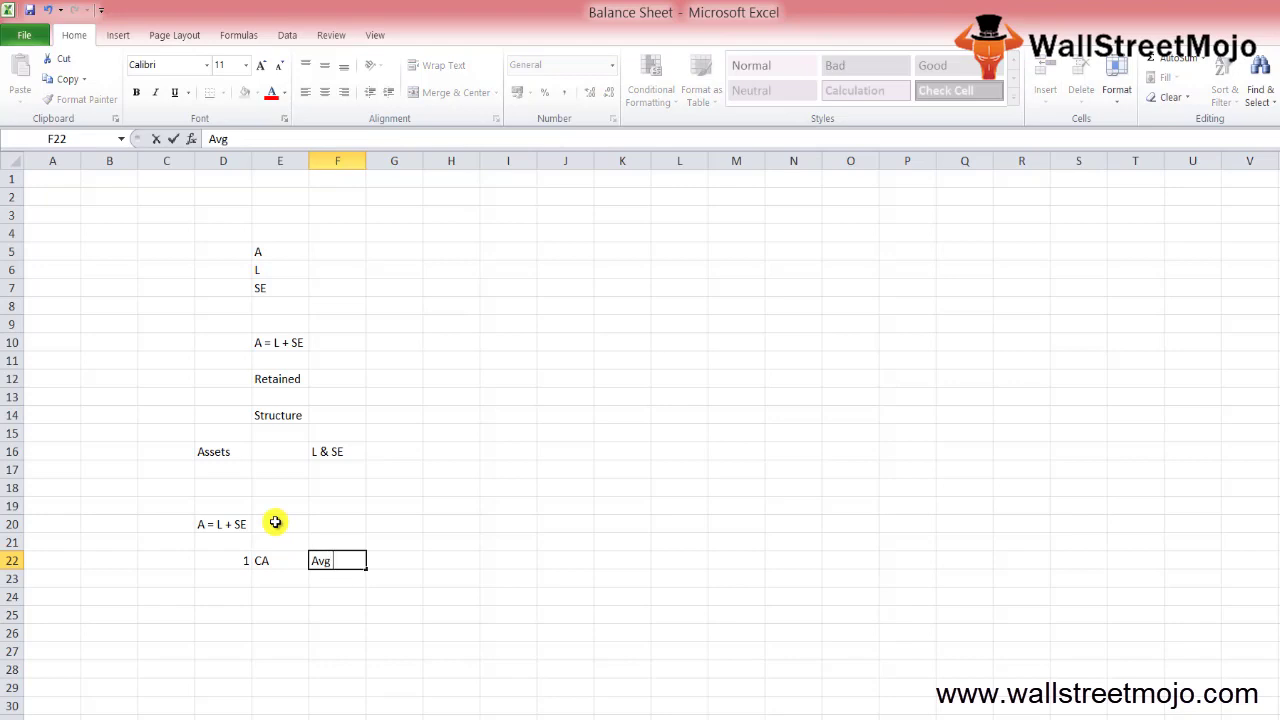
pyautogui.write(' time')
pyautogui.press('Return')
# List "Cash" in cell E23 and "Short term" in cell E24 under the CA label
pyautogui.write('Cash')
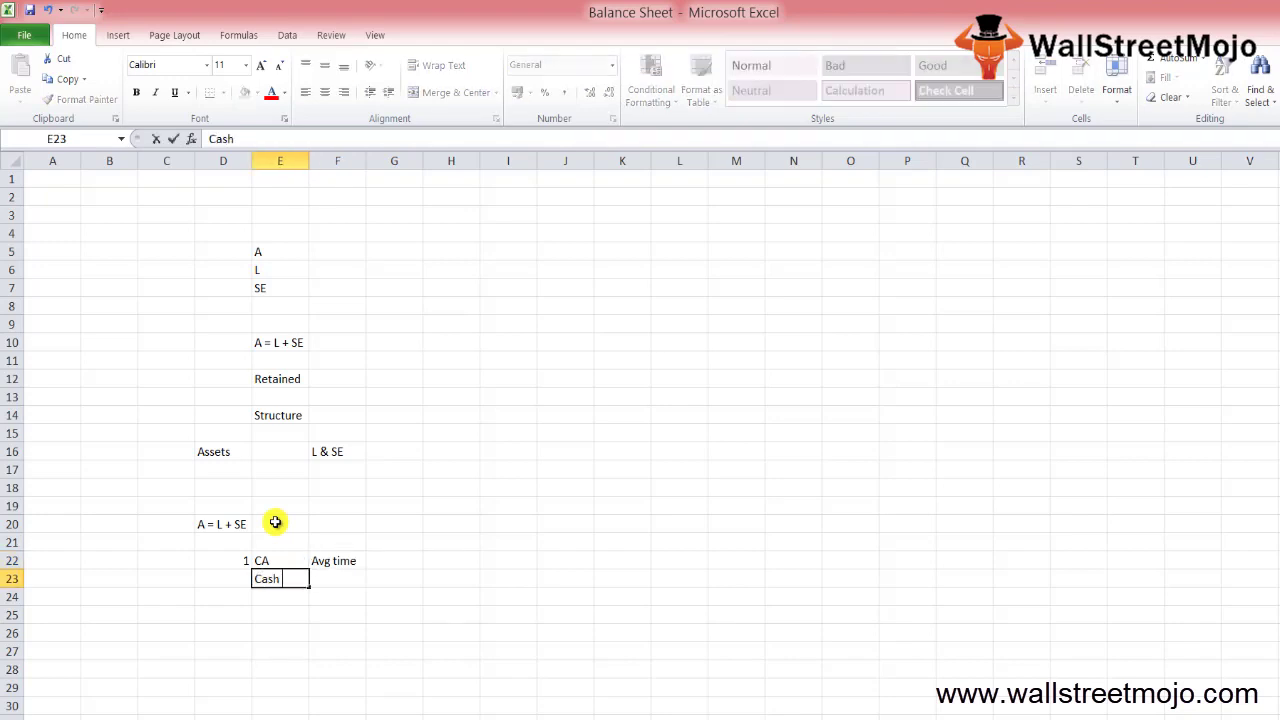
pyautogui.press('Return')
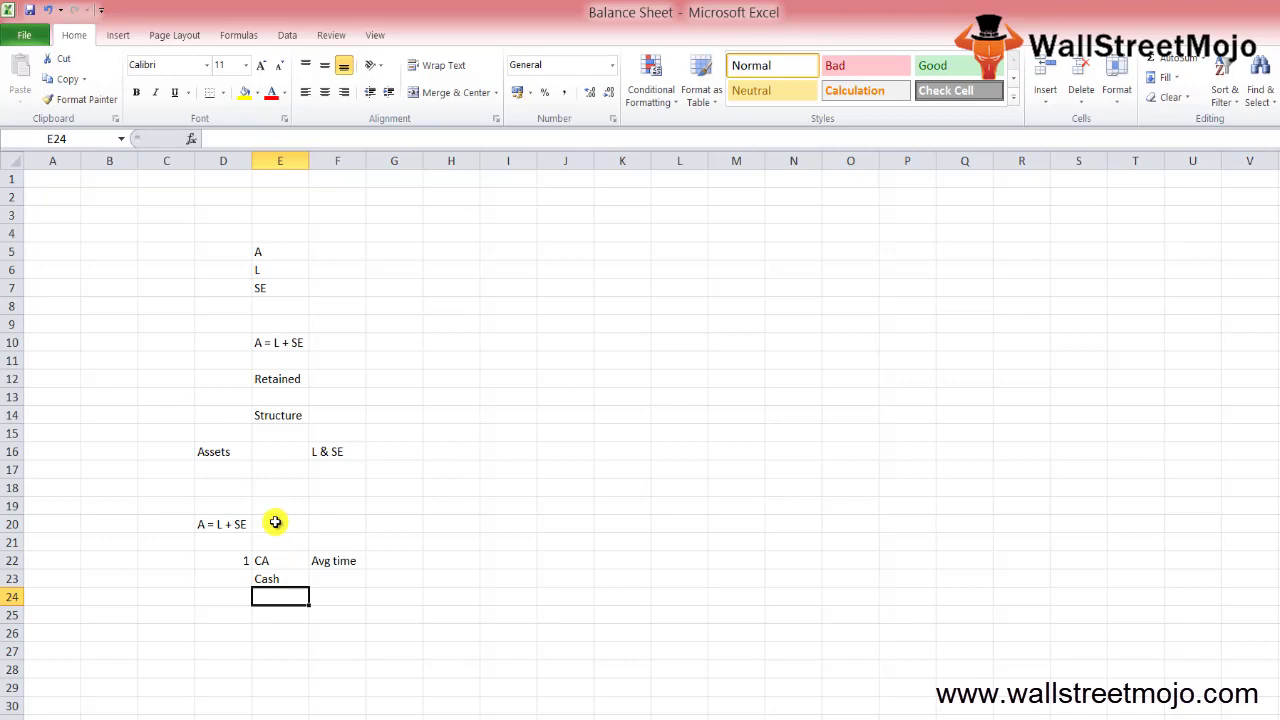
pyautogui.write('Sho')
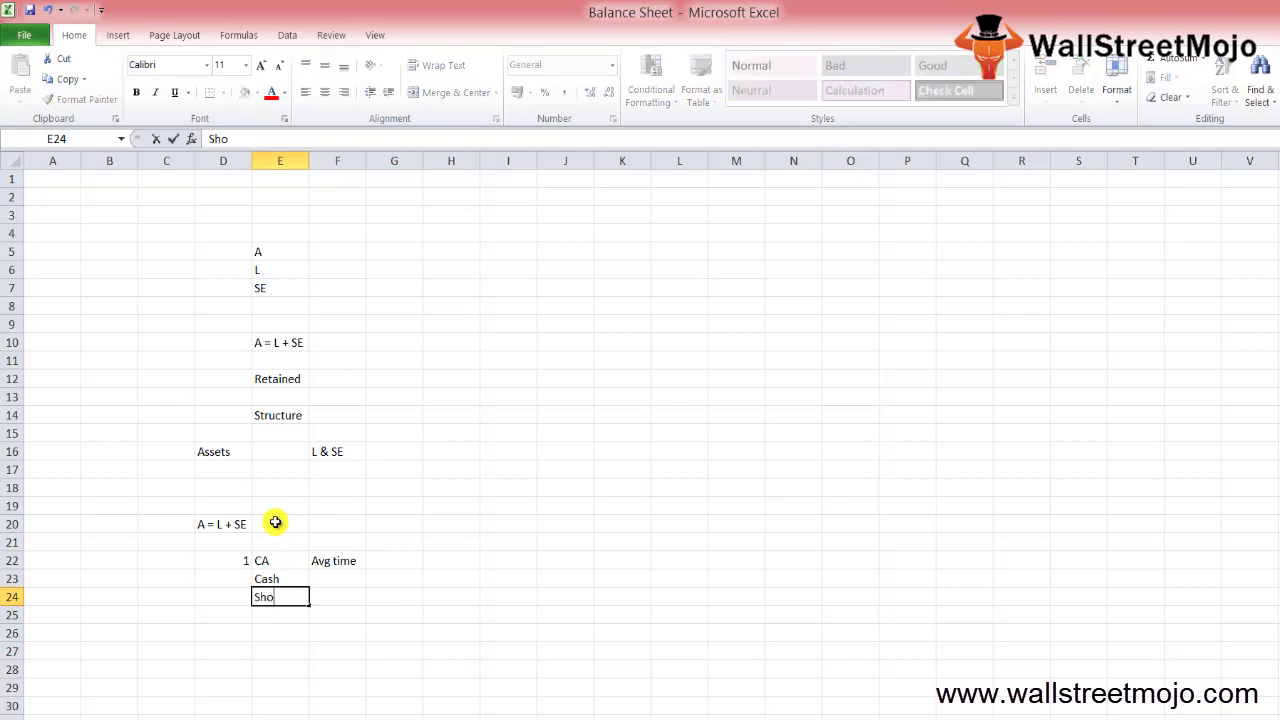
pyautogui.write('rt term')
pyautogui.press('Return')
pyautogui.press('Up')
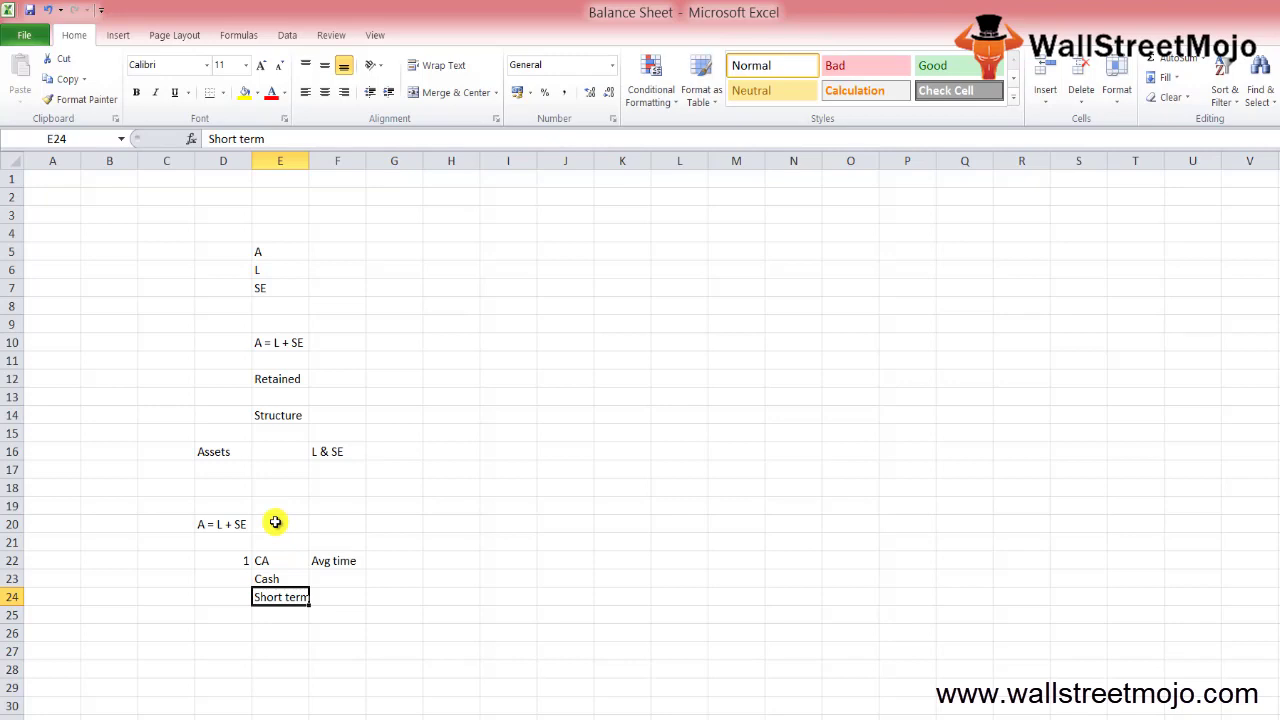
# Enter "Inventorie s" in cell E25, below Short term in the CA list
pyautogui.press('Return')
pyautogui.write('Invent')
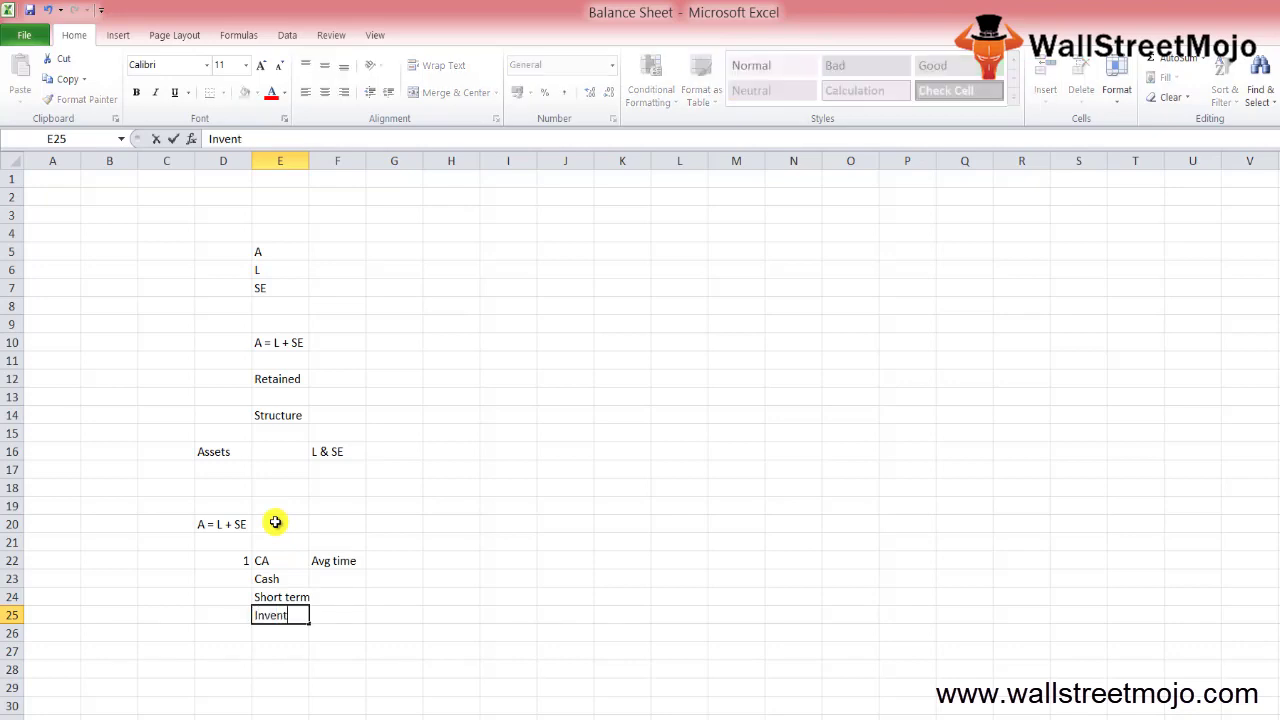
pyautogui.write('orie')
pyautogui.press('Return')
pyautogui.press('Up')
pyautogui.press('F2')
pyautogui.write('s')
pyautogui.press('Return')
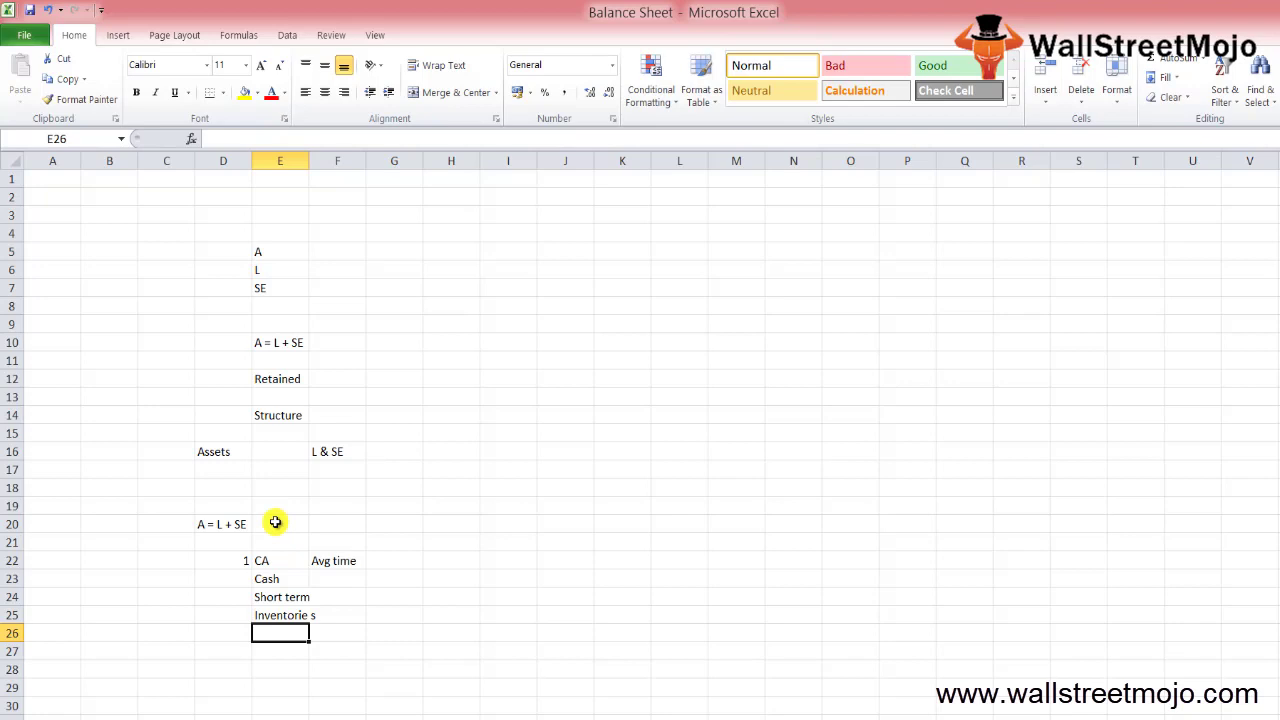
# Add "Debtor" in cell E26 as the next current asset item
pyautogui.write('Debtor')
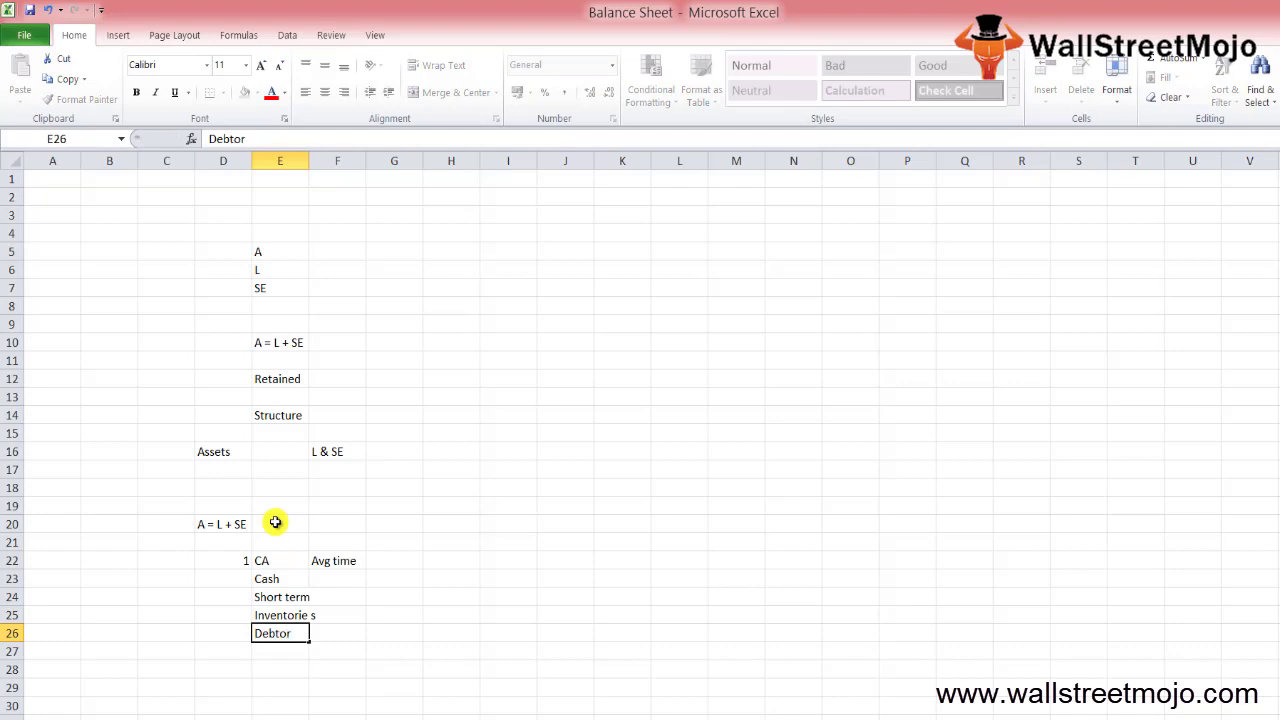
pyautogui.press('Return')
pyautogui.press('Up')
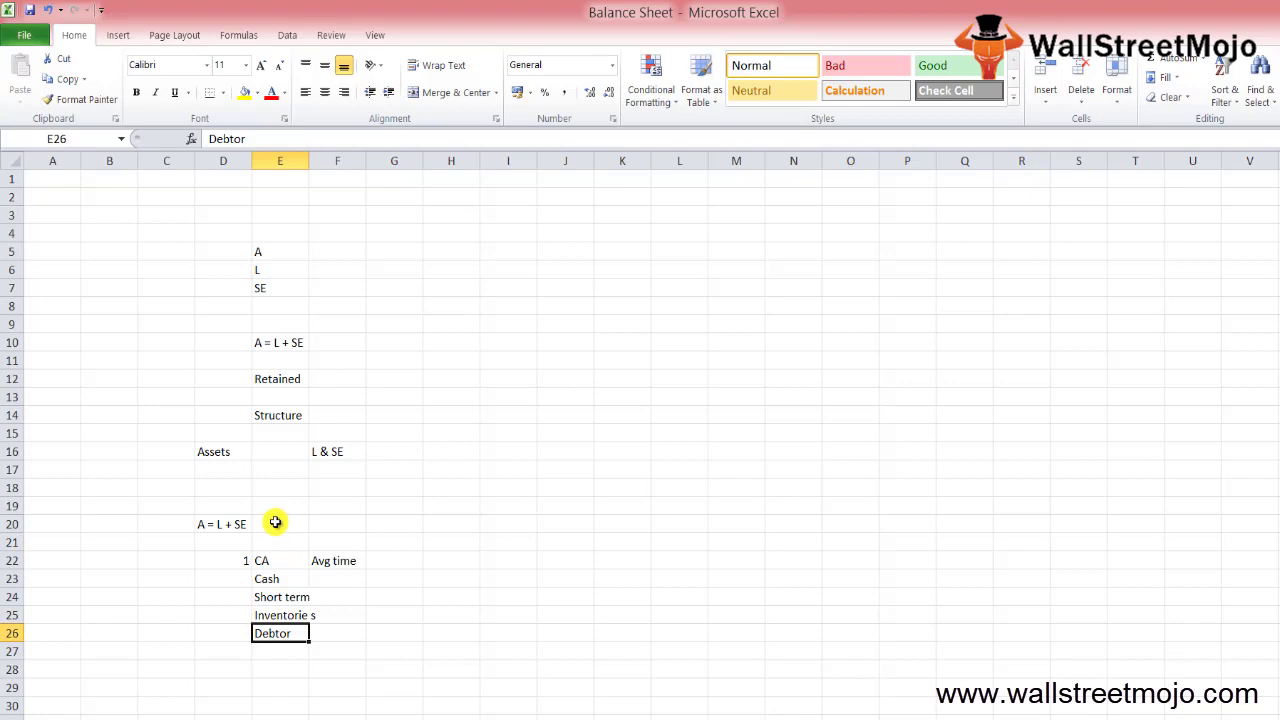
pyautogui.press('Return')
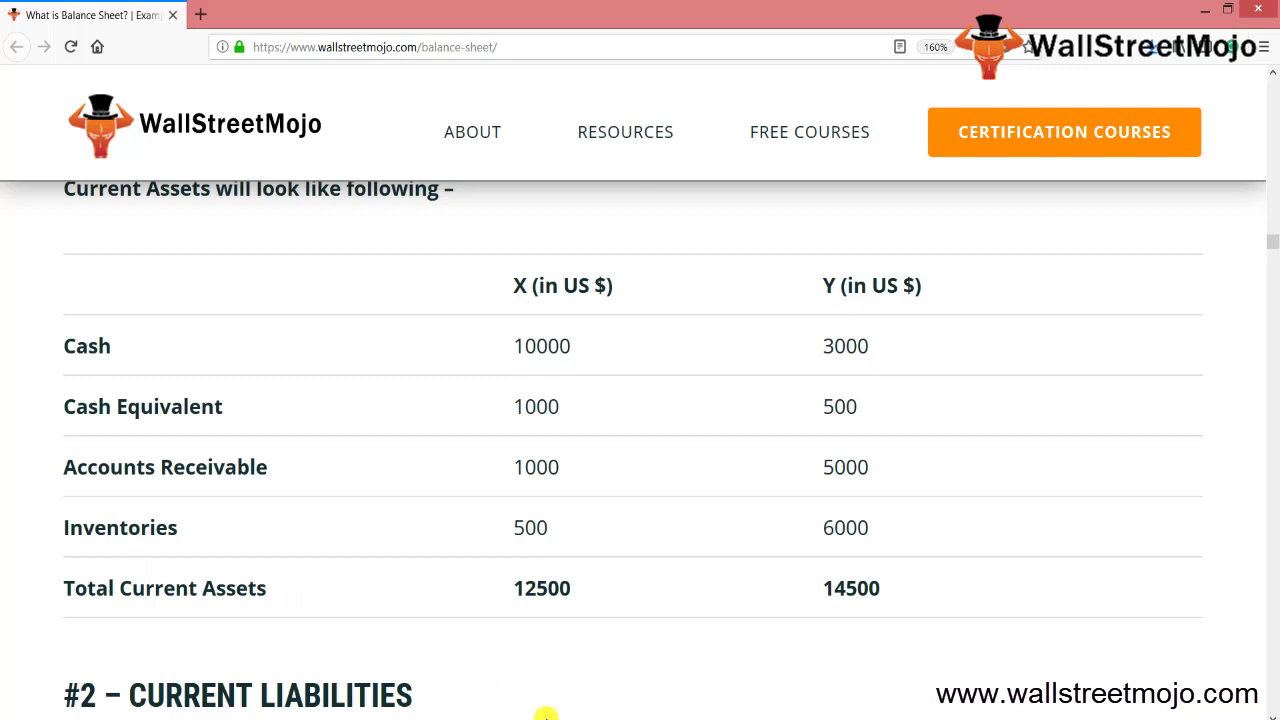
# Switch back to the Excel workbook and enter the item number 2 in cell D27 and the label "CL" in cell E28
pyautogui.hotkey('alt', 'Tab')
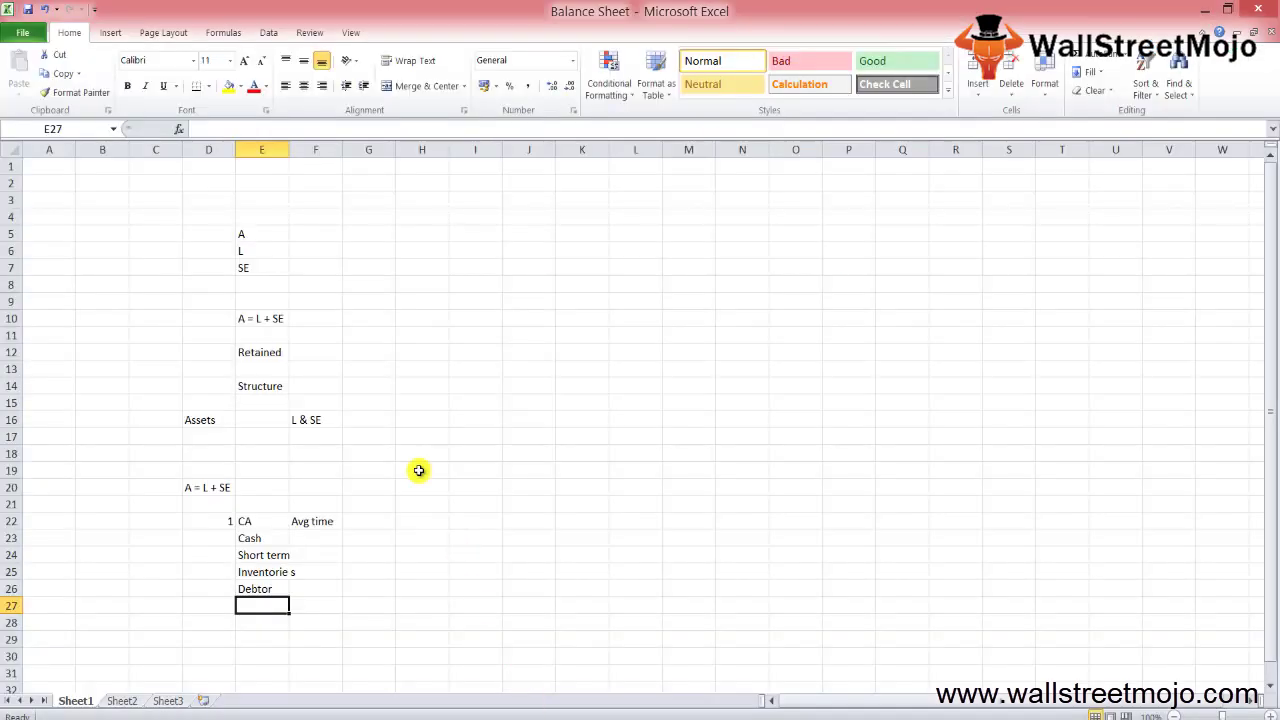
pyautogui.press('Left')
pyautogui.write('2')
pyautogui.press('Tab')
pyautogui.press('Down')
pyautogui.write('CL')
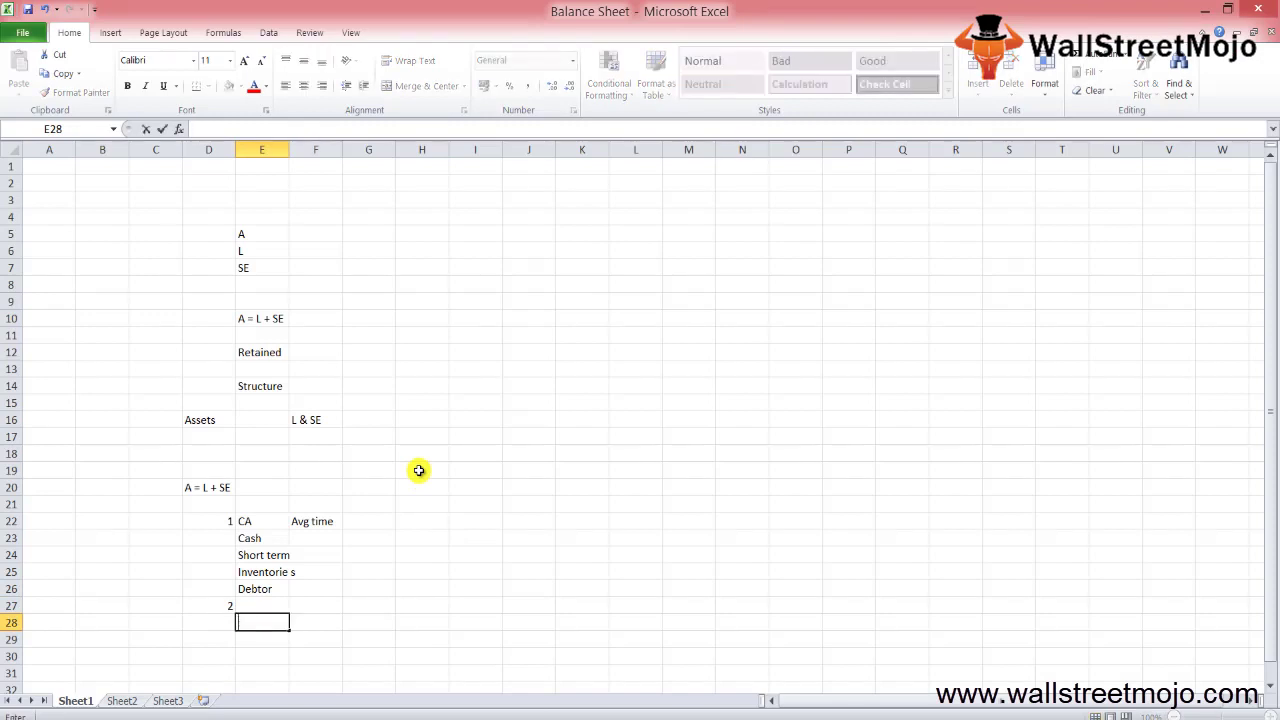
pyautogui.press('Return')
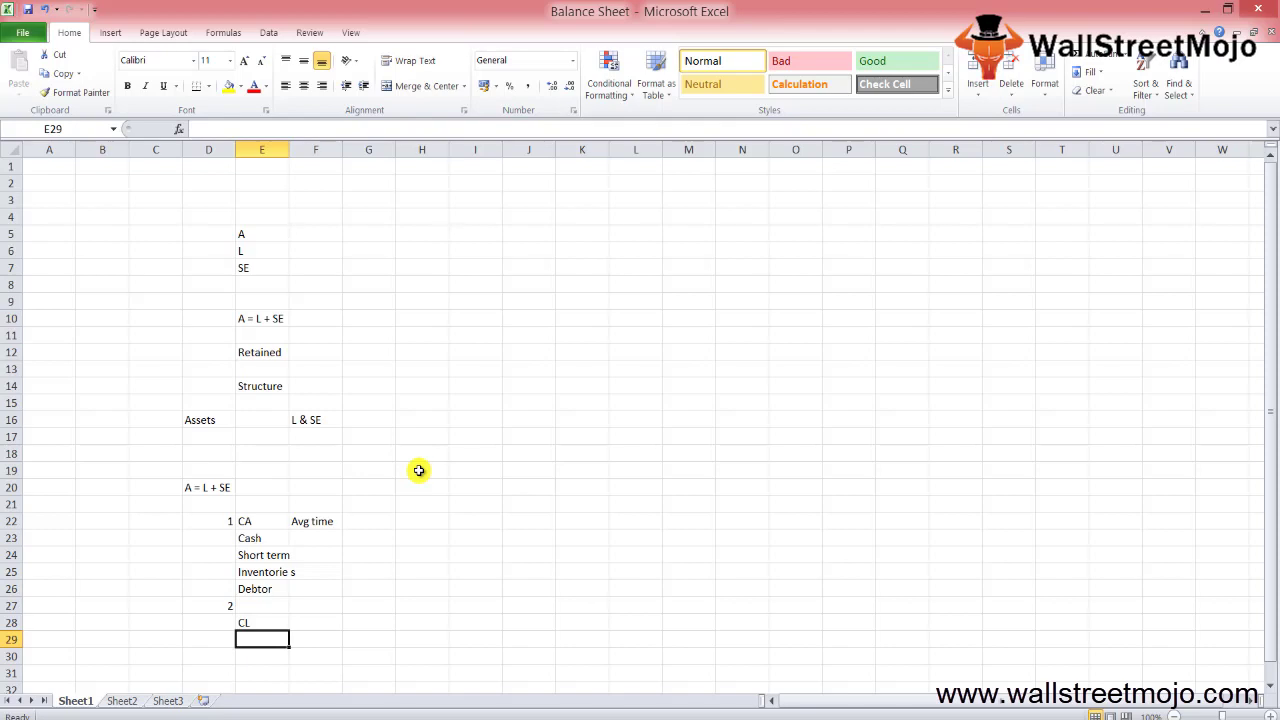
# List "AP" in cell E29 and "STD" in cell E30 under the CL label
pyautogui.write('AP')
pyautogui.press('Return')
pyautogui.write('S')
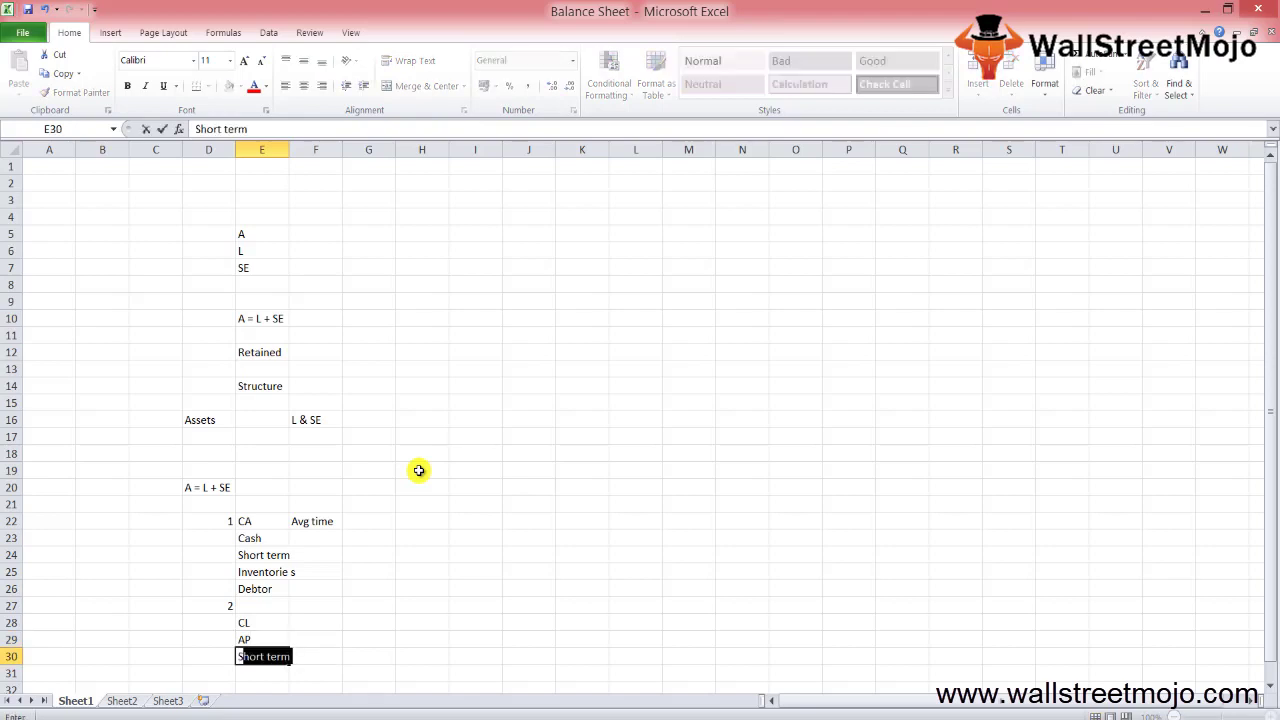
pyautogui.write('TD')
pyautogui.press('Return')
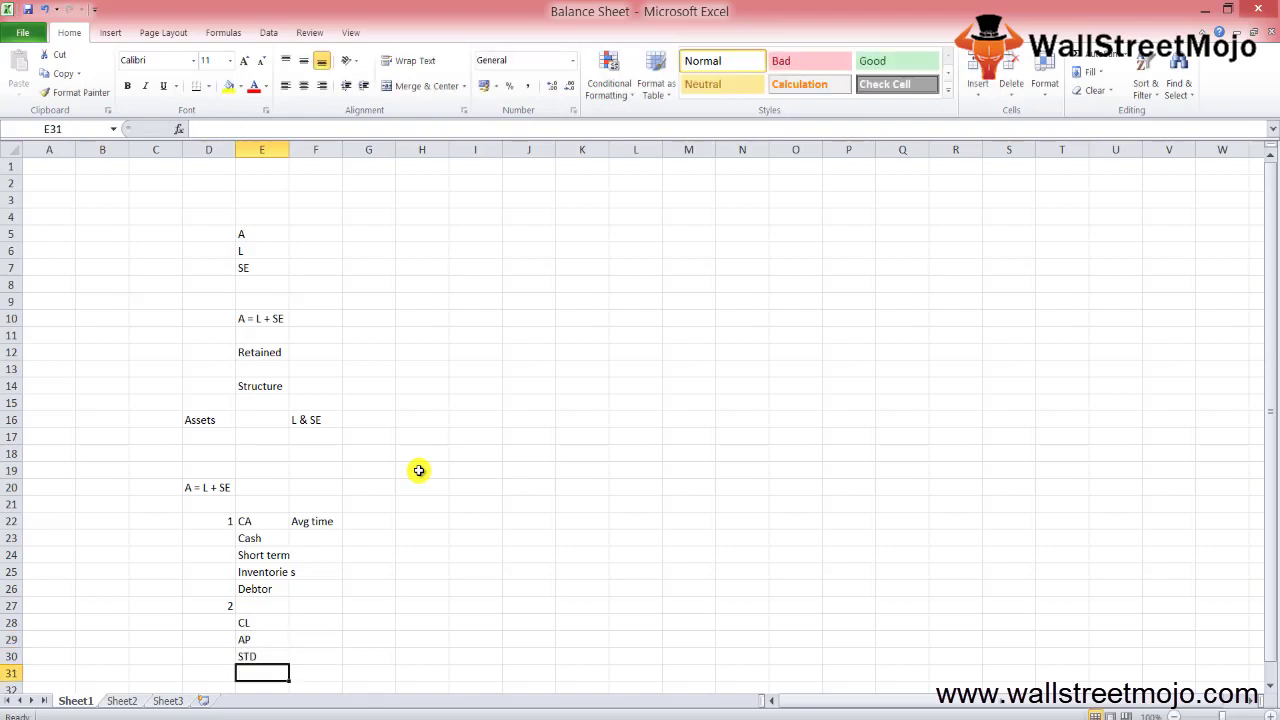
# Enter the note "CN+M OF LTD" in cell F30, beside STD
pyautogui.press('Up')
pyautogui.press('Up')
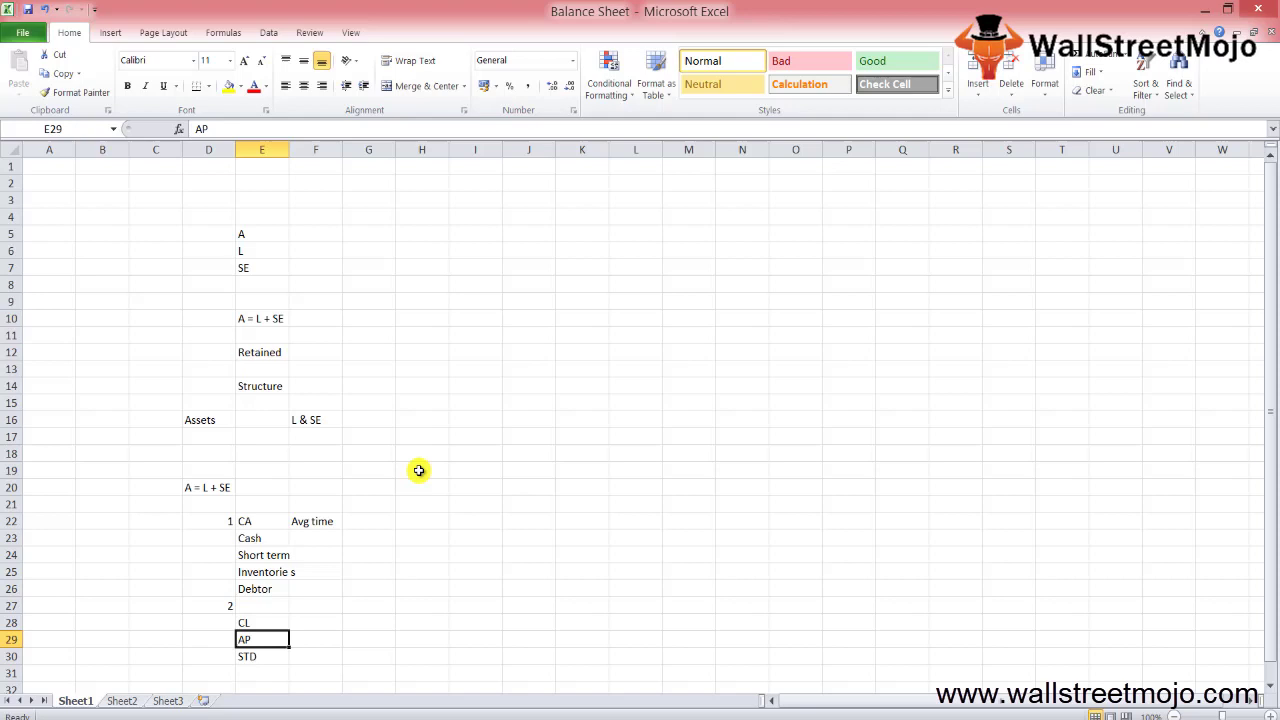
pyautogui.press('Down')
pyautogui.press('Right')
pyautogui.write('CN')
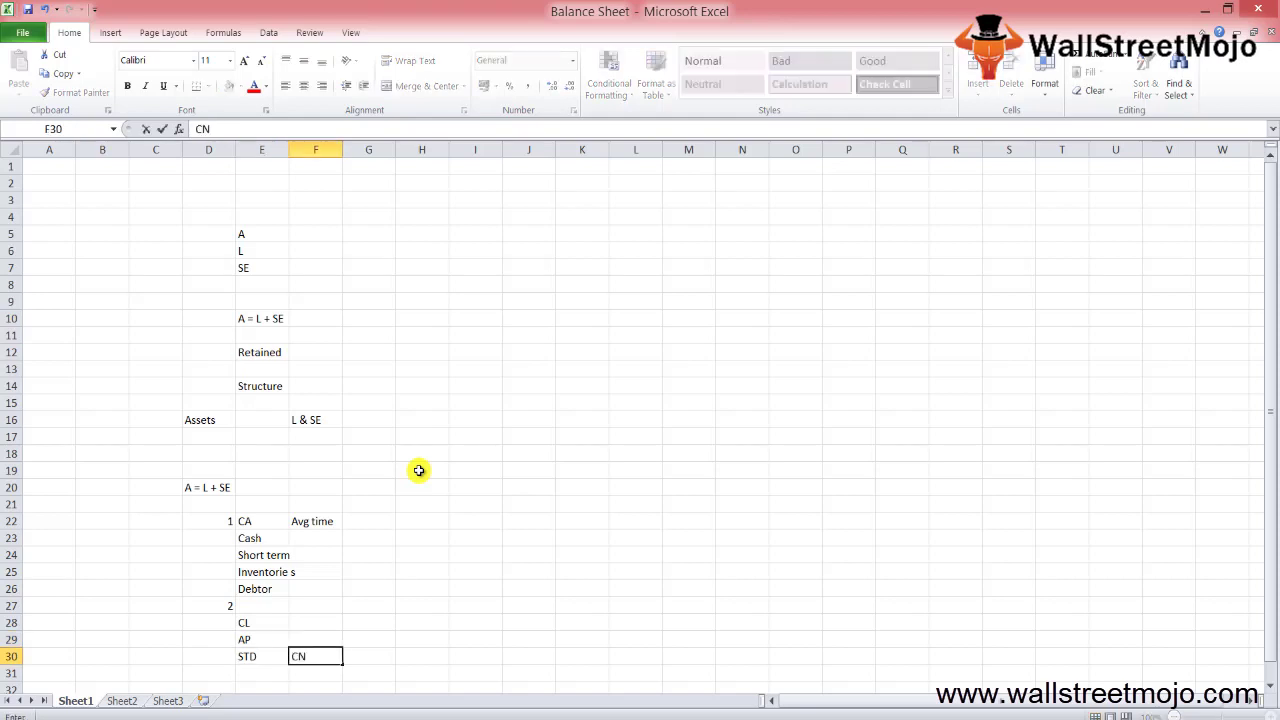
pyautogui.write('+M OF LTD')
pyautogui.hotkey('ctrl', 'Return')
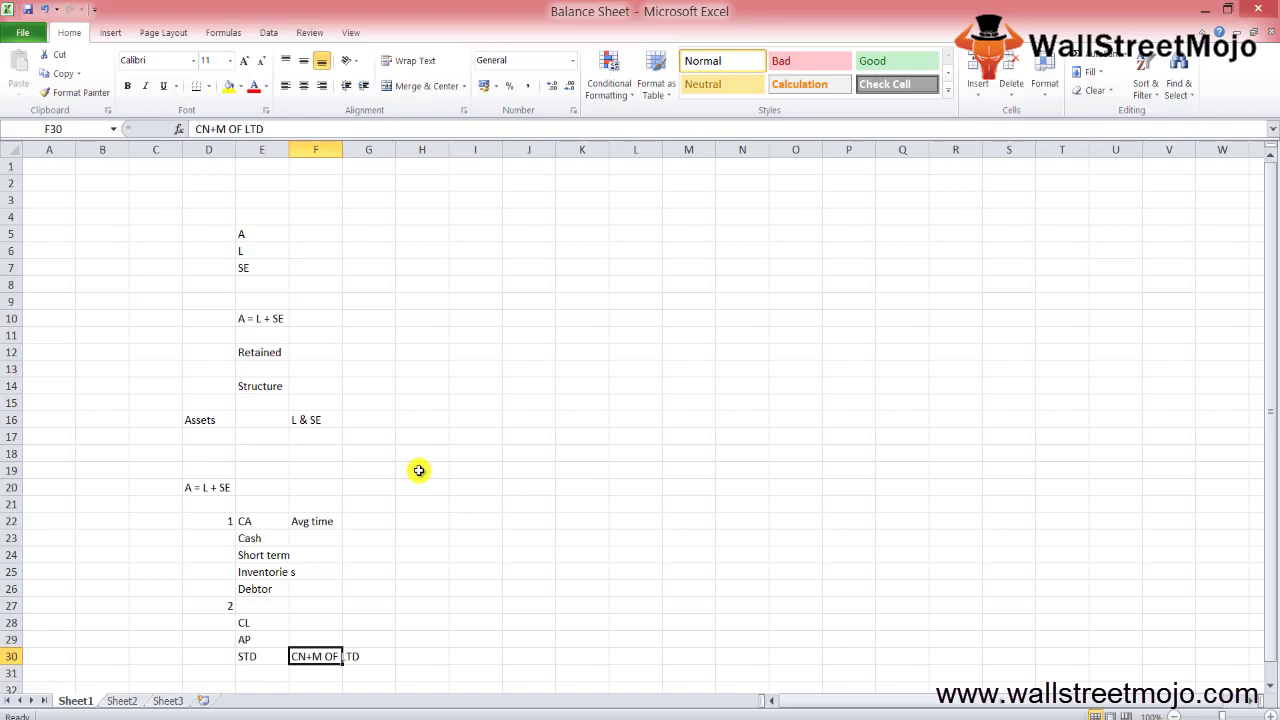
# Enter "Uearned" in cell H30, on the same row as STD
pyautogui.press('Tab')
pyautogui.press('Tab')
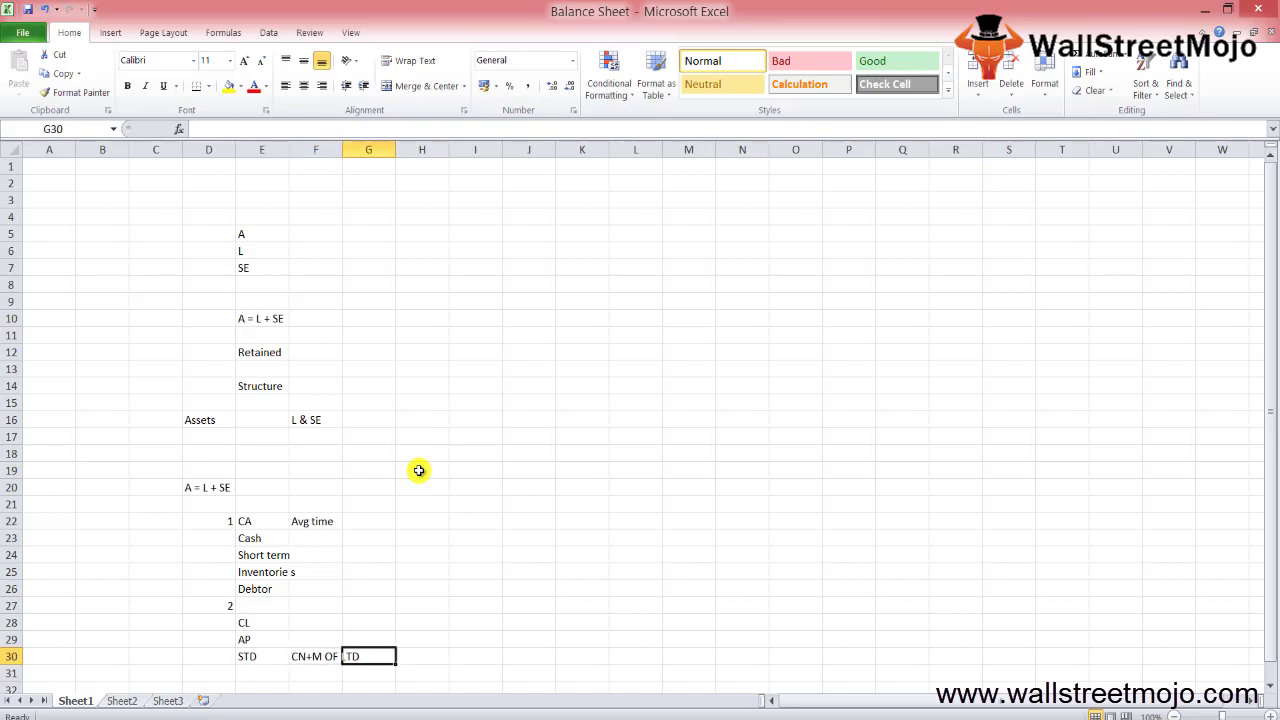
pyautogui.write('Uearned')
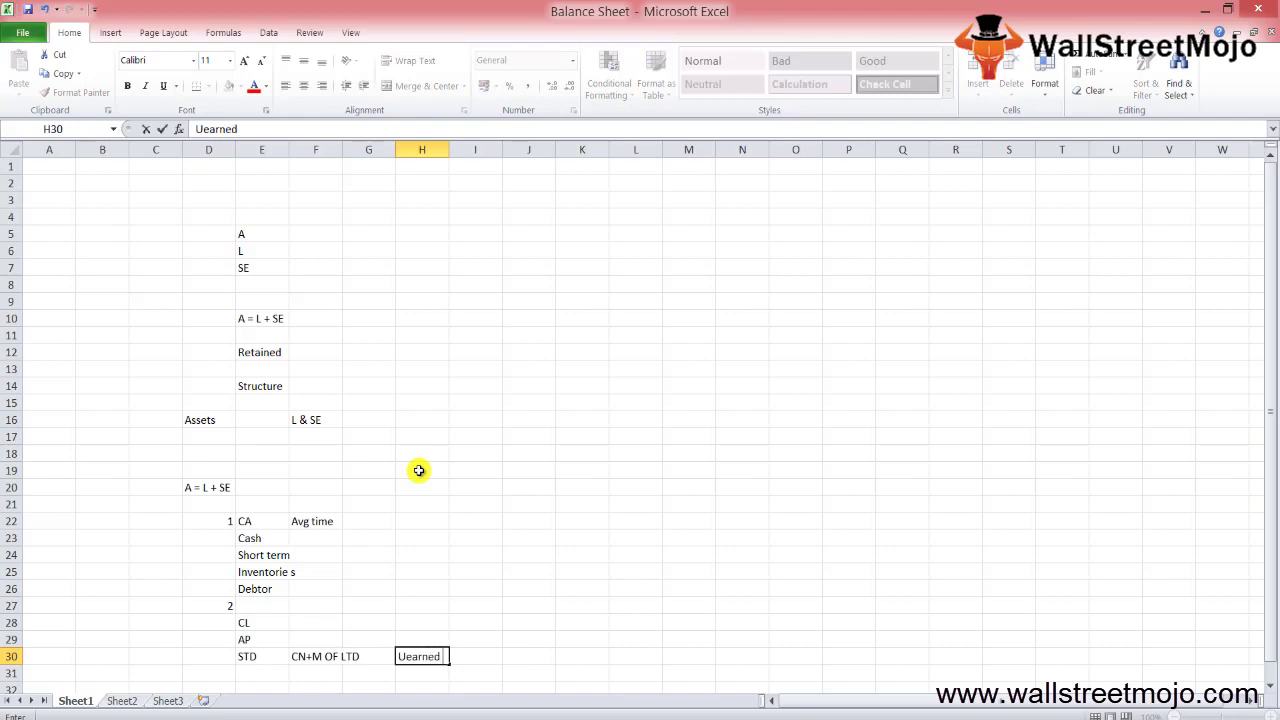
pyautogui.press('Tab')
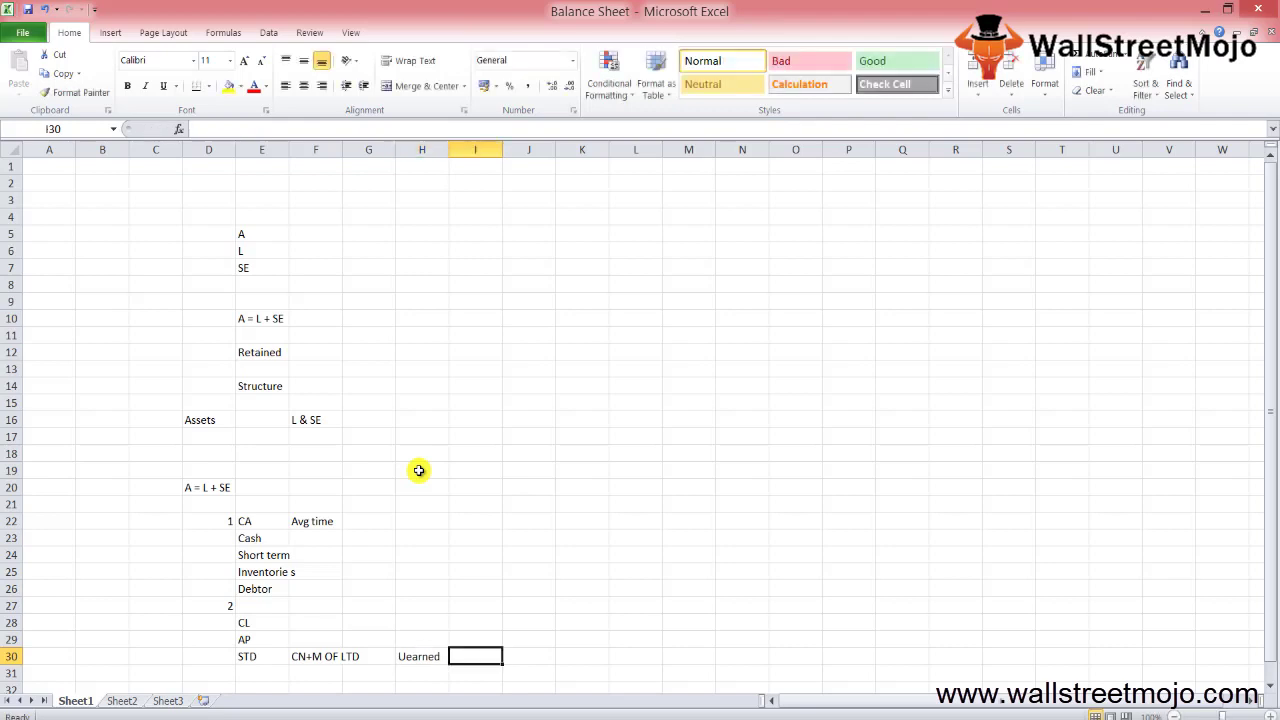
pyautogui.click(419, 470)
pyautogui.write('Other Ac')
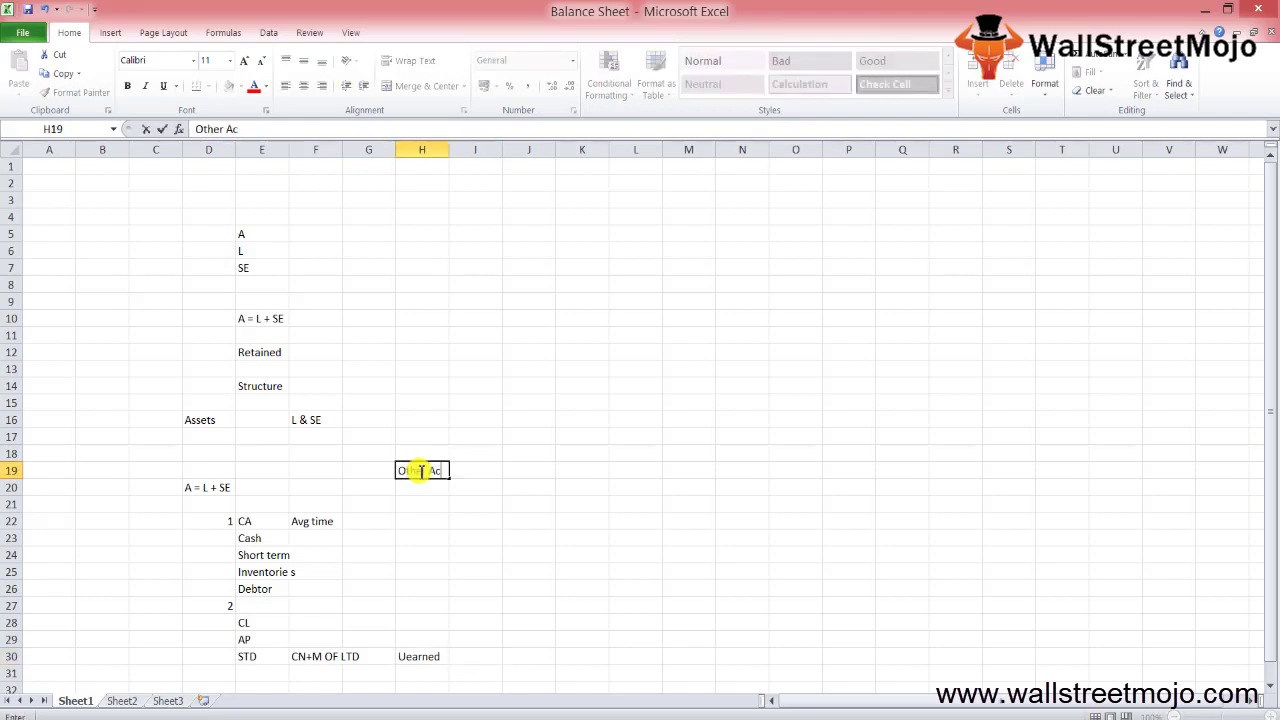
pyautogui.write('crued Liab')
pyautogui.press('Escape')
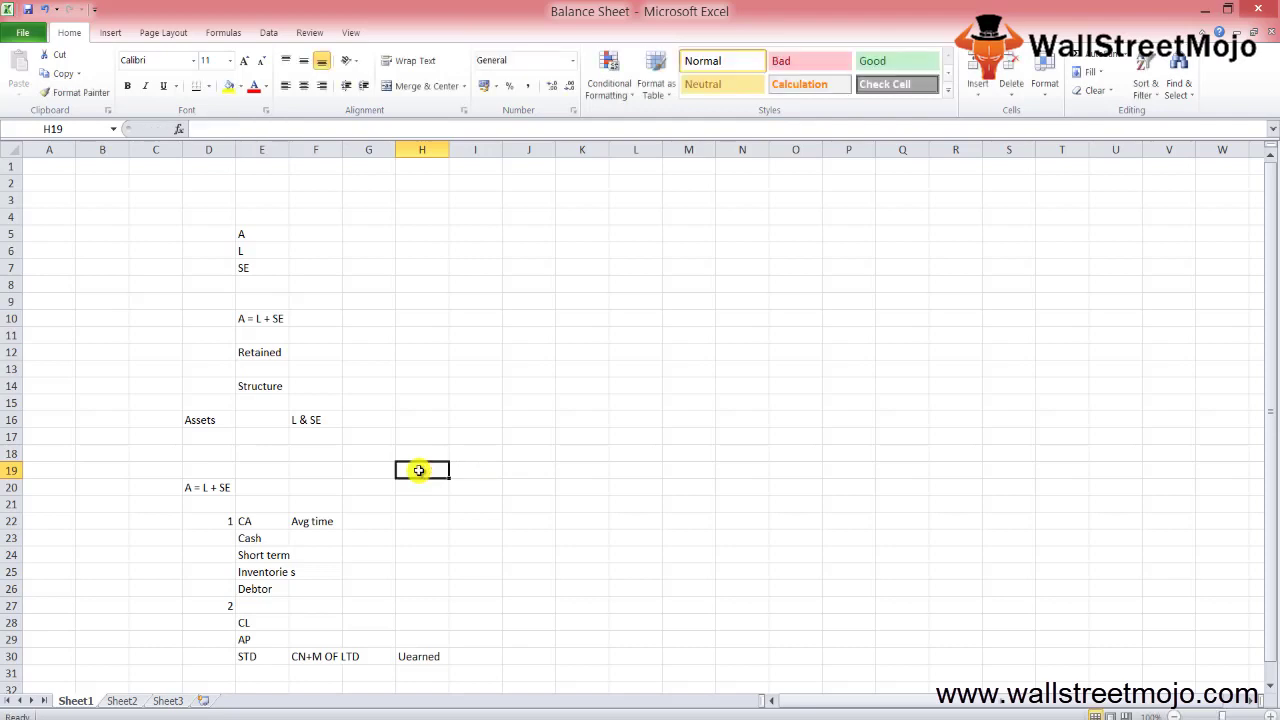
pyautogui.press('Return')
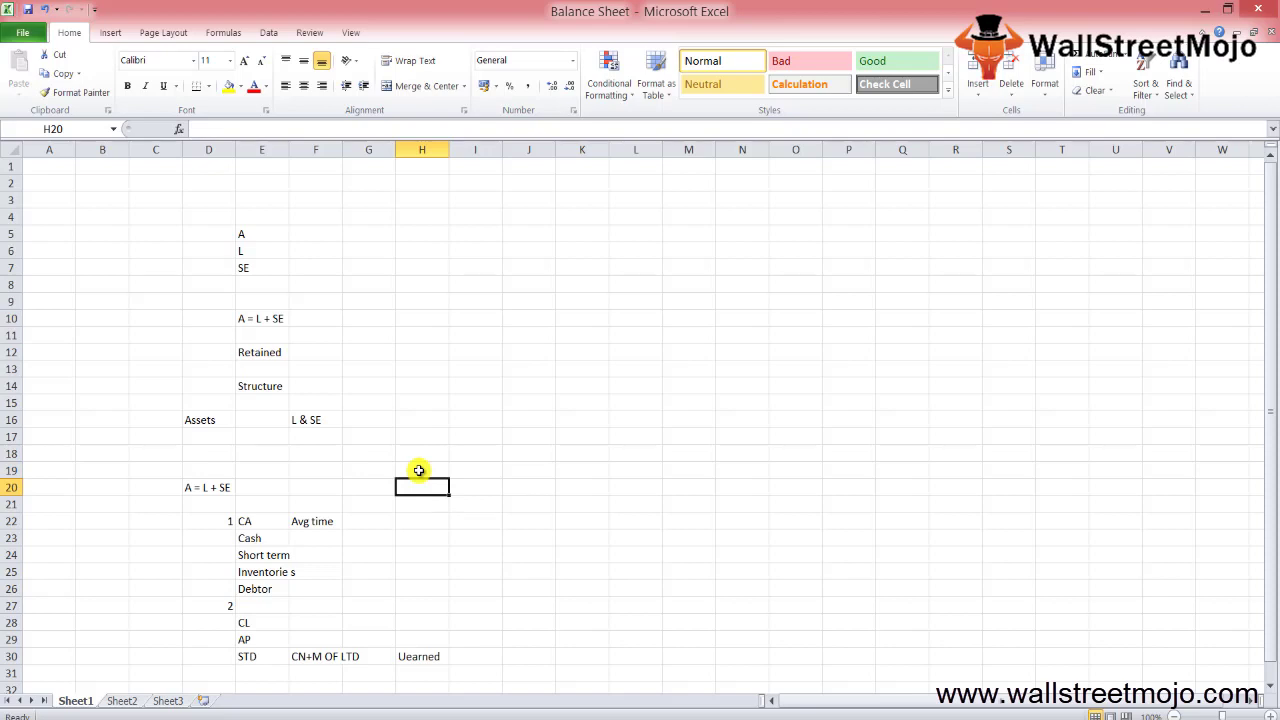
# Enter the item number 3 in cell D33 and its label "LT" in cell E33
pyautogui.press('Down')
pyautogui.press('Down')
pyautogui.press('Down')
pyautogui.press('Right')
pyautogui.press('Down')
pyautogui.press('Down')
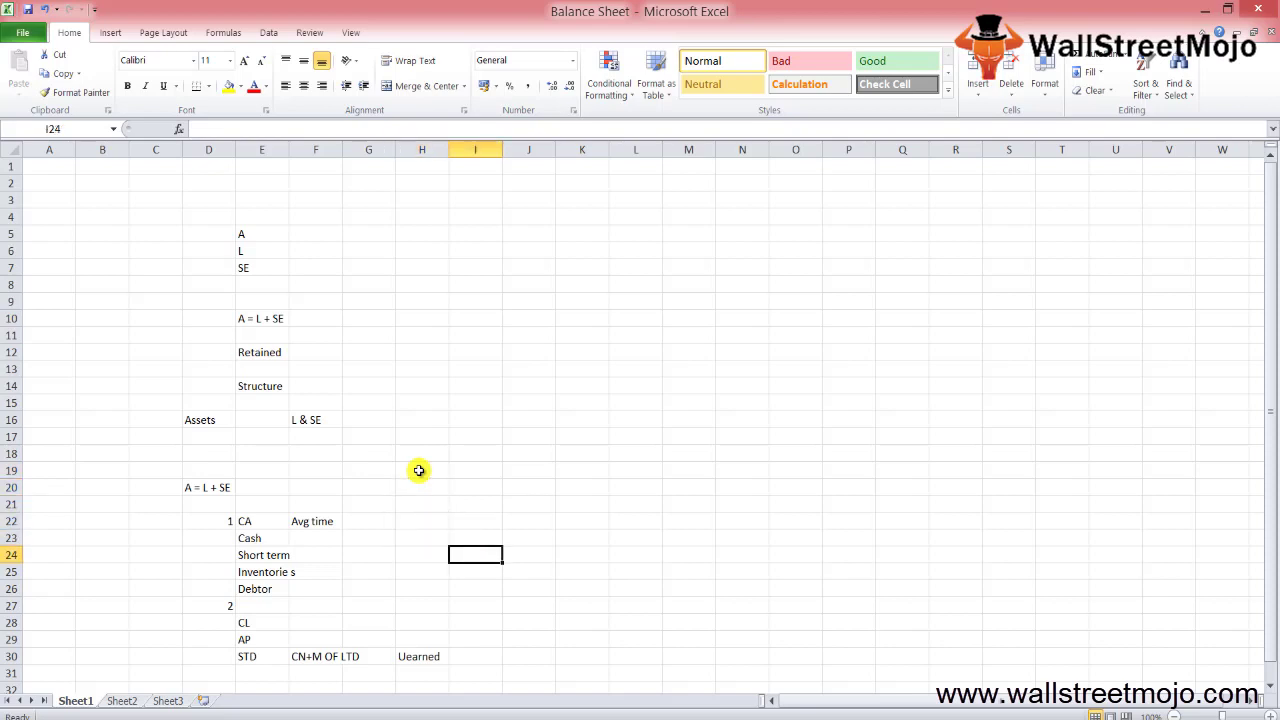
pyautogui.press('Down')
pyautogui.press('Down')
pyautogui.press('Down')
pyautogui.press('Down')
pyautogui.press('Down')
pyautogui.press('Down')
pyautogui.press('Down')
pyautogui.press('Down')
pyautogui.press('Down')
pyautogui.press('Down')
pyautogui.press('Down')
pyautogui.press('Down')
pyautogui.press('Down')
pyautogui.press('Down')
pyautogui.press('Down')
pyautogui.press('Down')
pyautogui.press('Down')
pyautogui.press('Down')
pyautogui.press('Down')
pyautogui.press('Down')
pyautogui.press('Up')
pyautogui.press('Up')
pyautogui.press('Up')
pyautogui.press('Up')
pyautogui.press('Up')
pyautogui.press('Up')
pyautogui.press('Up')
pyautogui.press('Up')
pyautogui.press('Up')
pyautogui.press('Up')
pyautogui.press('Up')
pyautogui.press('Up')
pyautogui.press('Up')
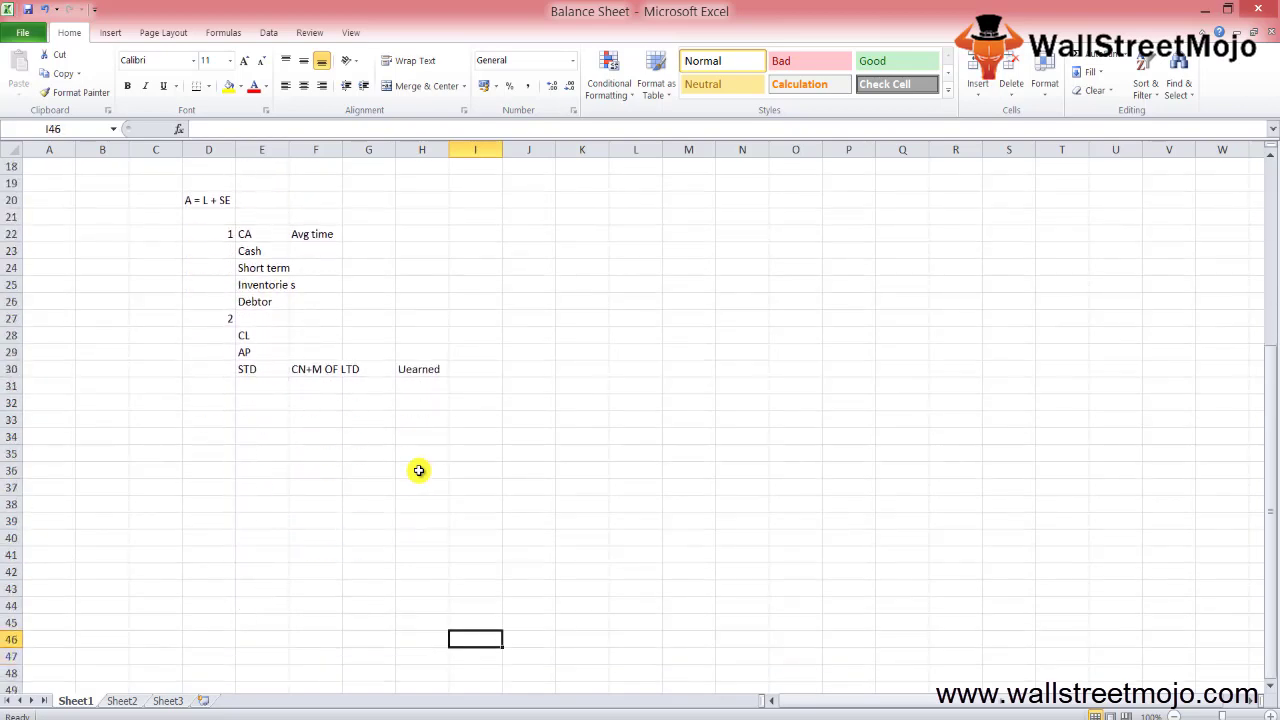
pyautogui.press('Left')
pyautogui.press('Left')
pyautogui.press('Left')
pyautogui.press('Left')
pyautogui.press('Up')
pyautogui.press('Up')
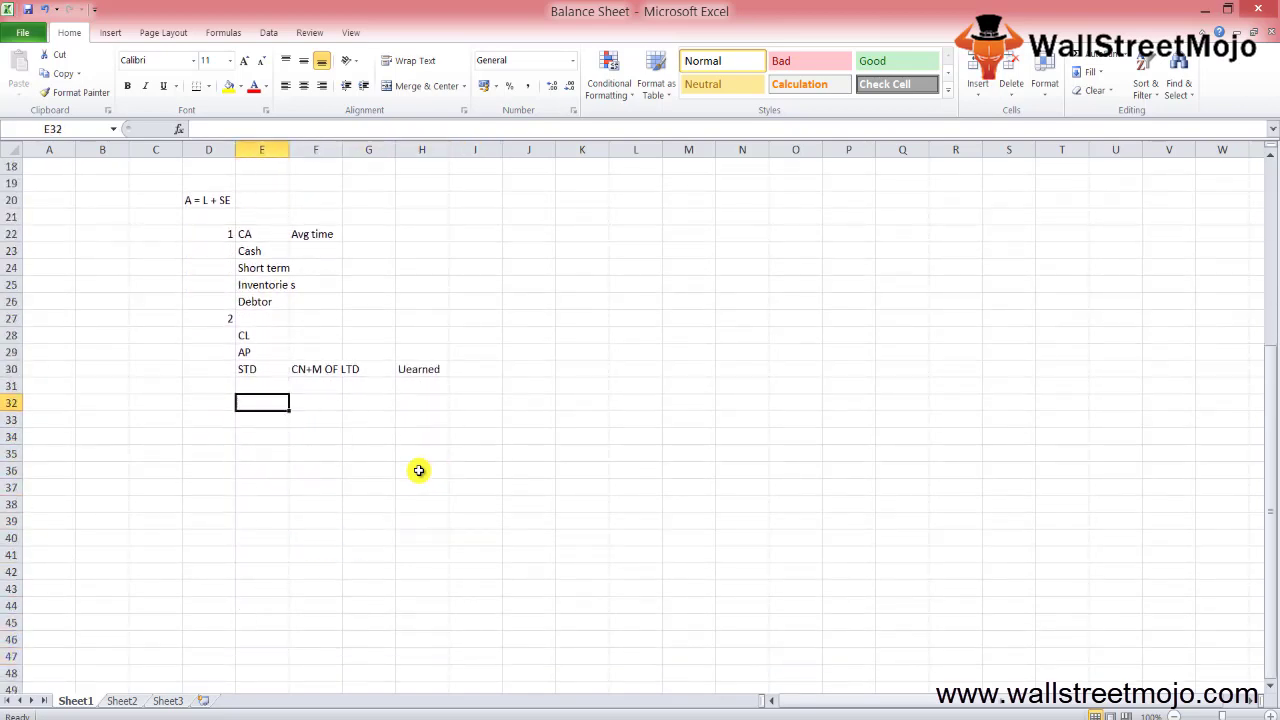
pyautogui.press('Down')
pyautogui.press('Left')
pyautogui.write('3')
pyautogui.press('Return')
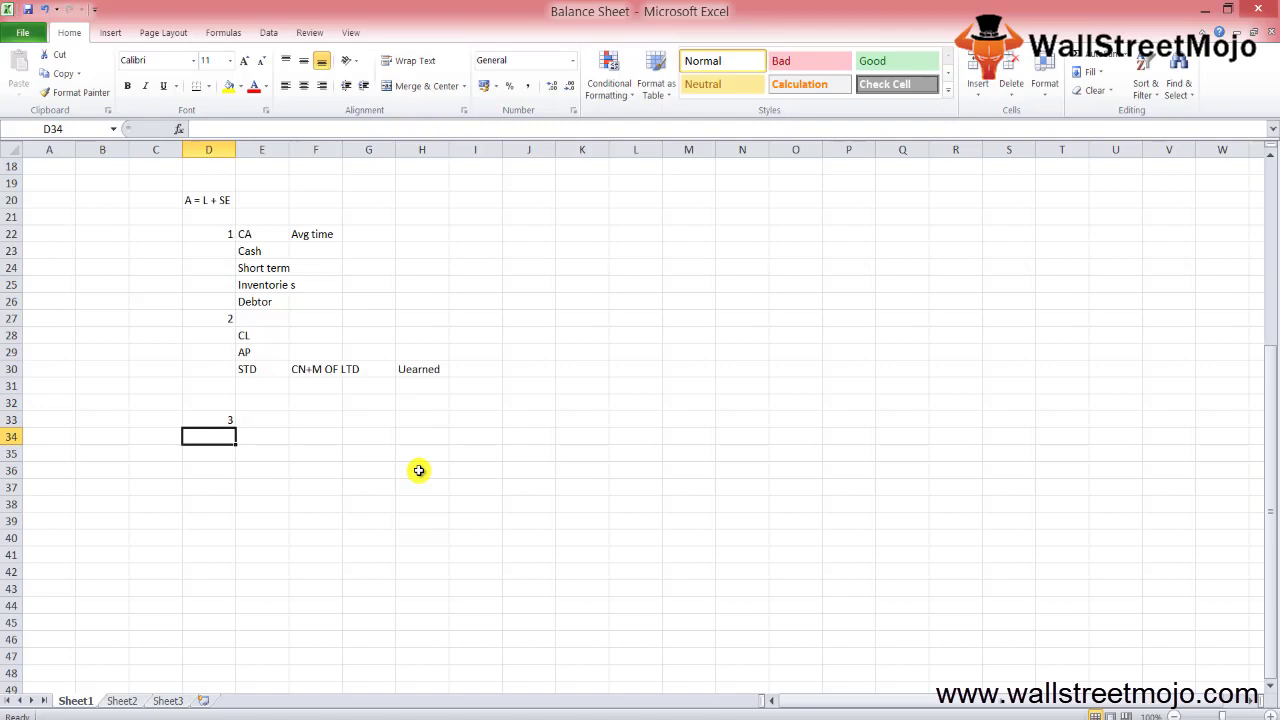
pyautogui.press('Up')
pyautogui.press('Right')
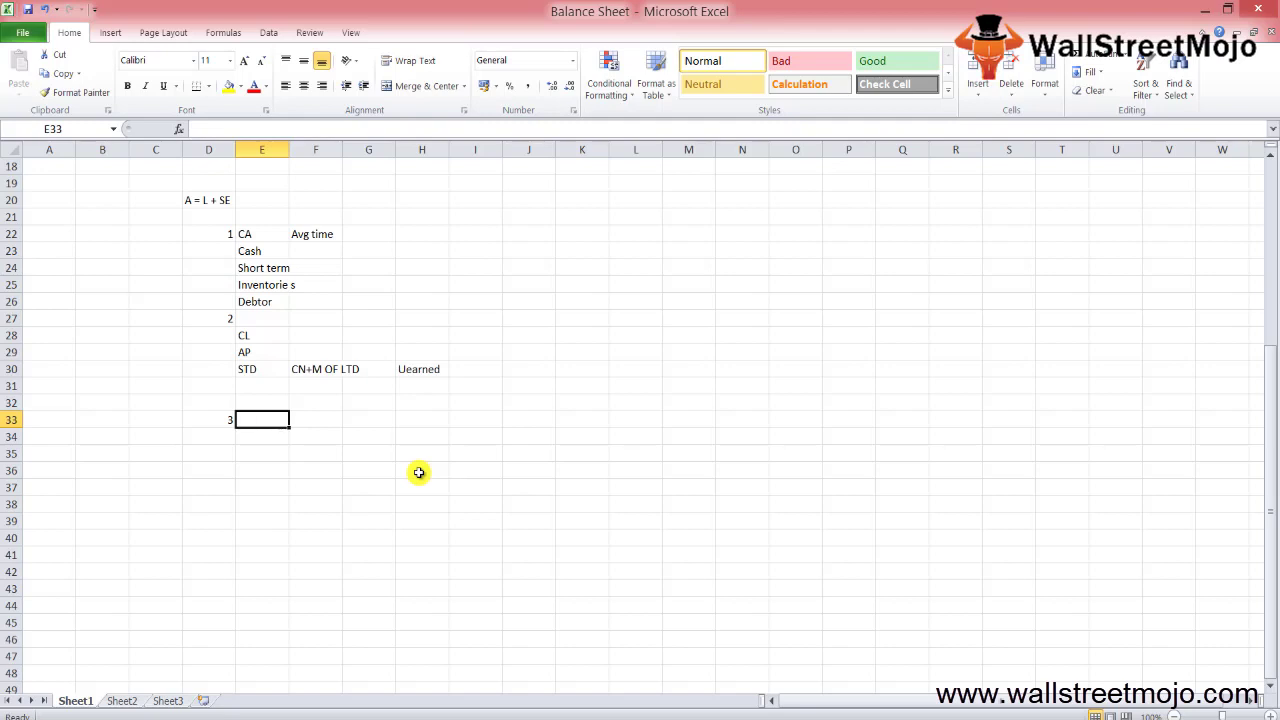
pyautogui.write('L')
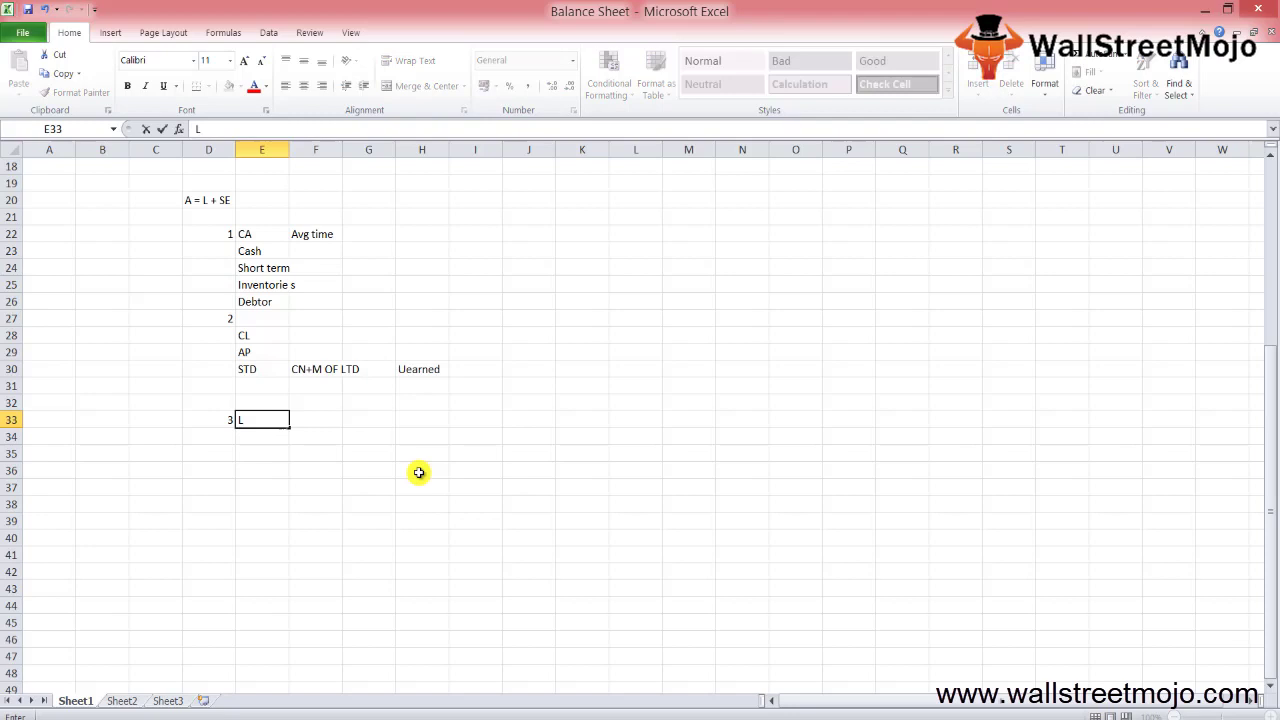
pyautogui.write('T')
pyautogui.press('Return')
# List "TA", "NR" and "ITA" in cells E34 to E36 under the LT label
pyautogui.write('TA')
pyautogui.press('Return')
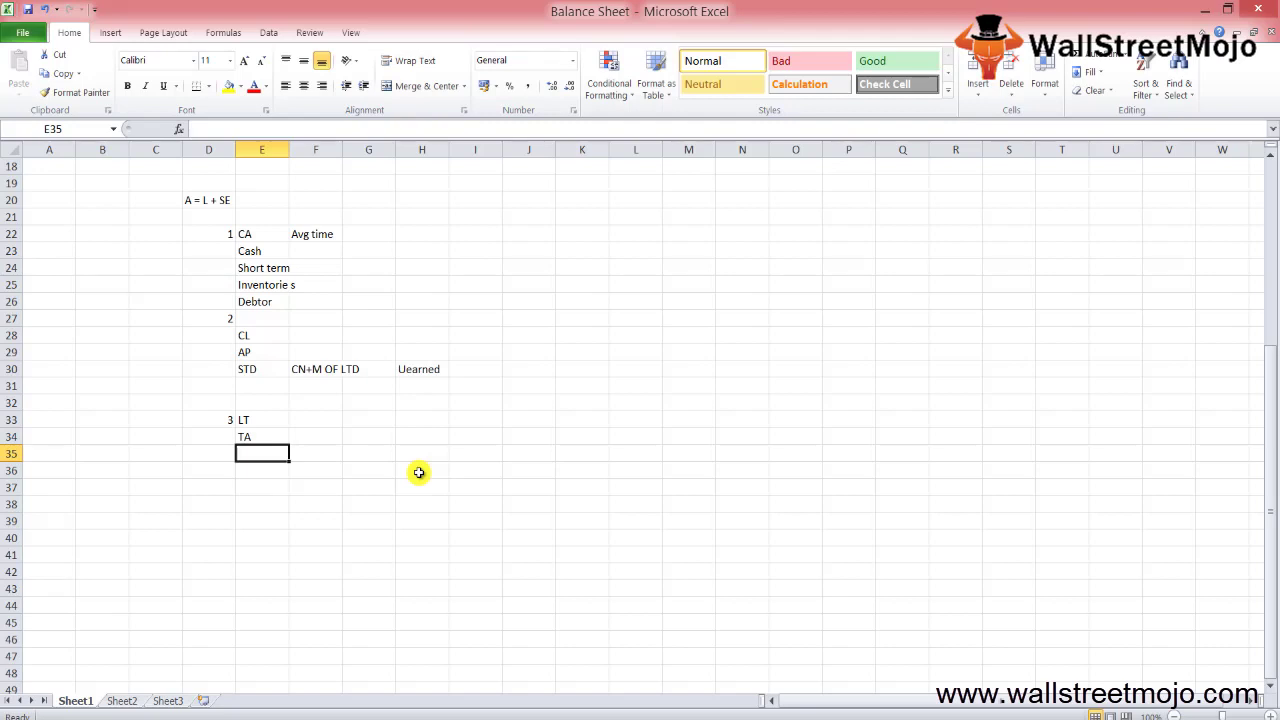
pyautogui.write('NR')
pyautogui.press('Return')
pyautogui.press('Up')
pyautogui.press('Down')
pyautogui.write('IT')
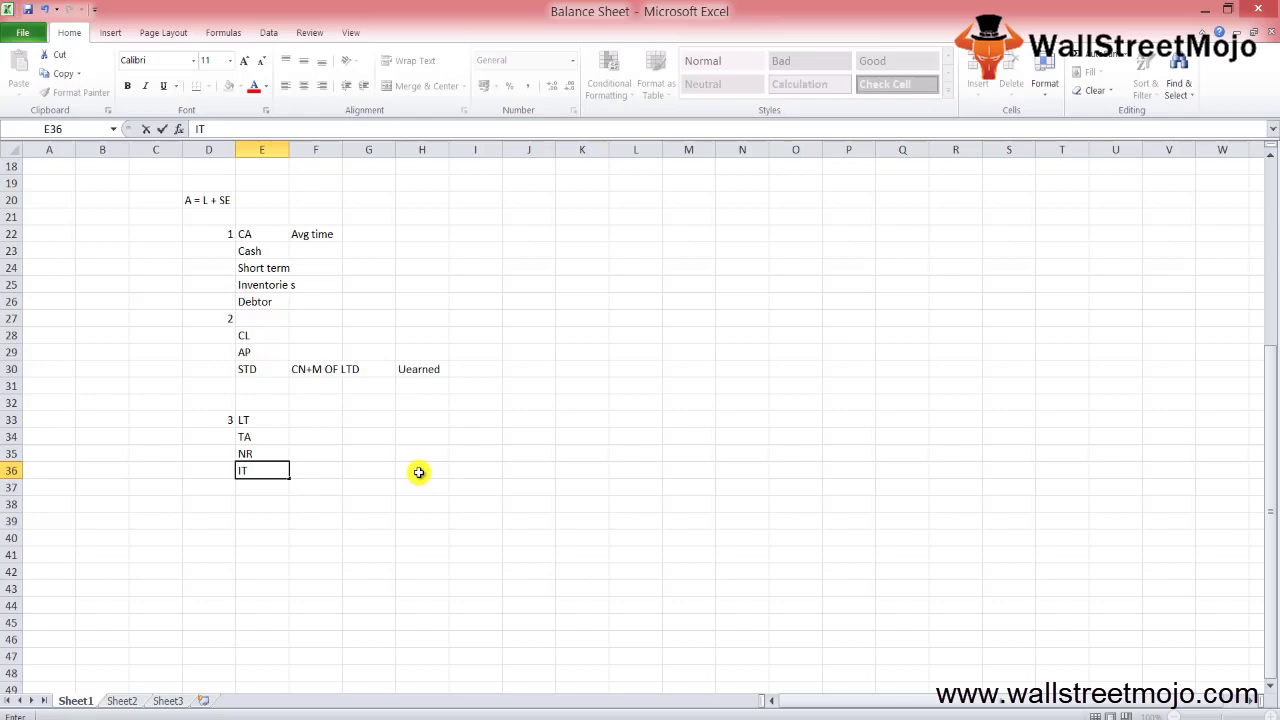
pyautogui.write('A')
pyautogui.click(529, 521)
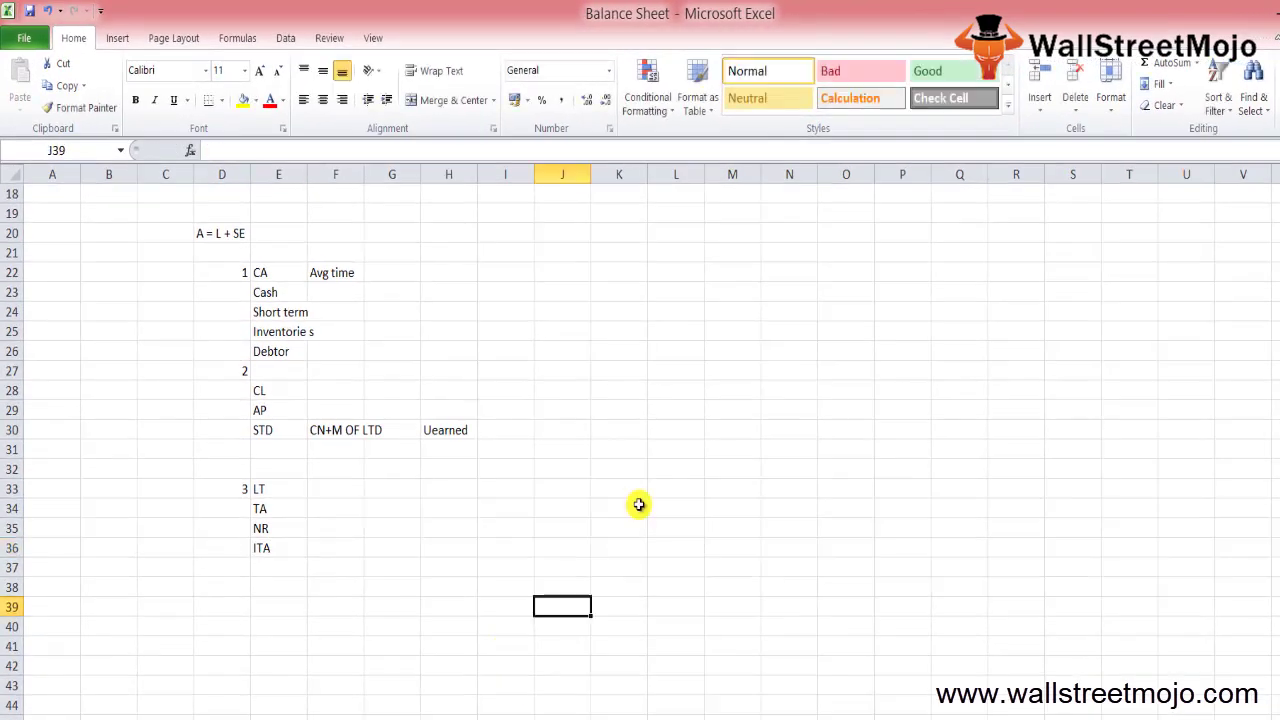
pyautogui.moveTo(411, 590); pyautogui.dragTo(409, 600)
pyautogui.press('Left')
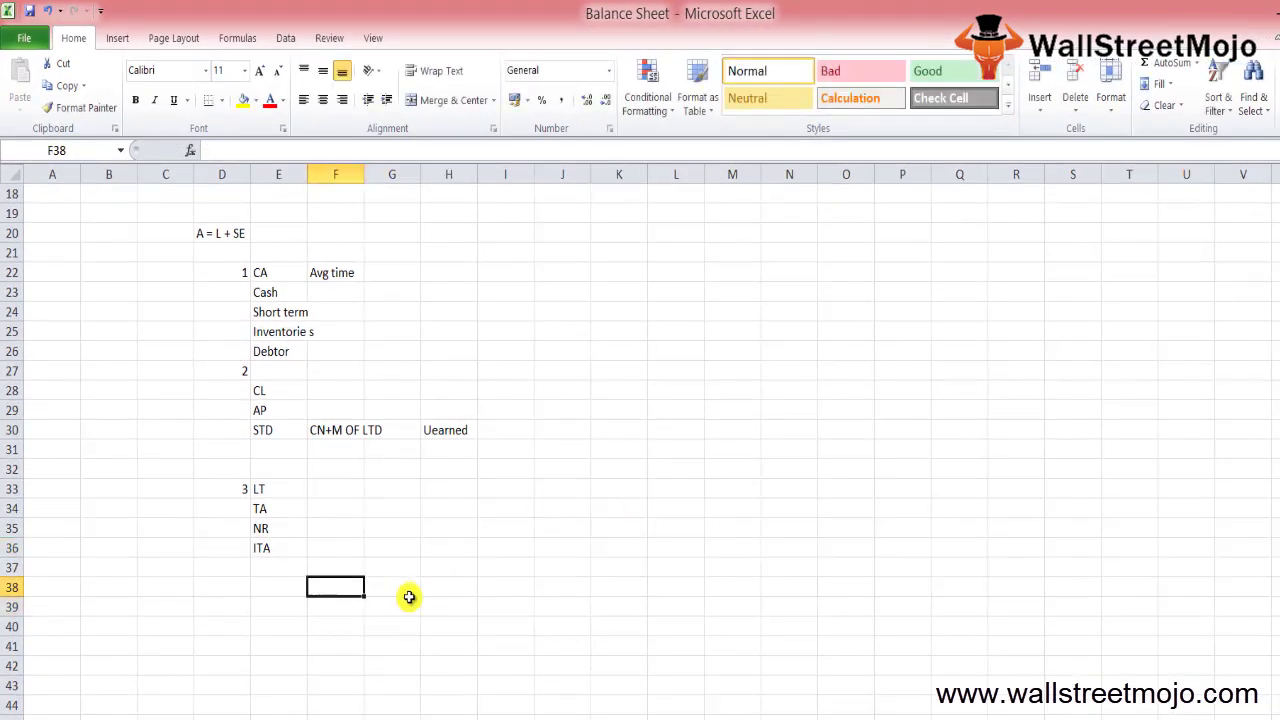
pyautogui.press('Up')
pyautogui.press('Left')
pyautogui.press('Up')
pyautogui.press('Up')
pyautogui.press('Up')
pyautogui.press('Up')
pyautogui.hotkey('shift', 'space')
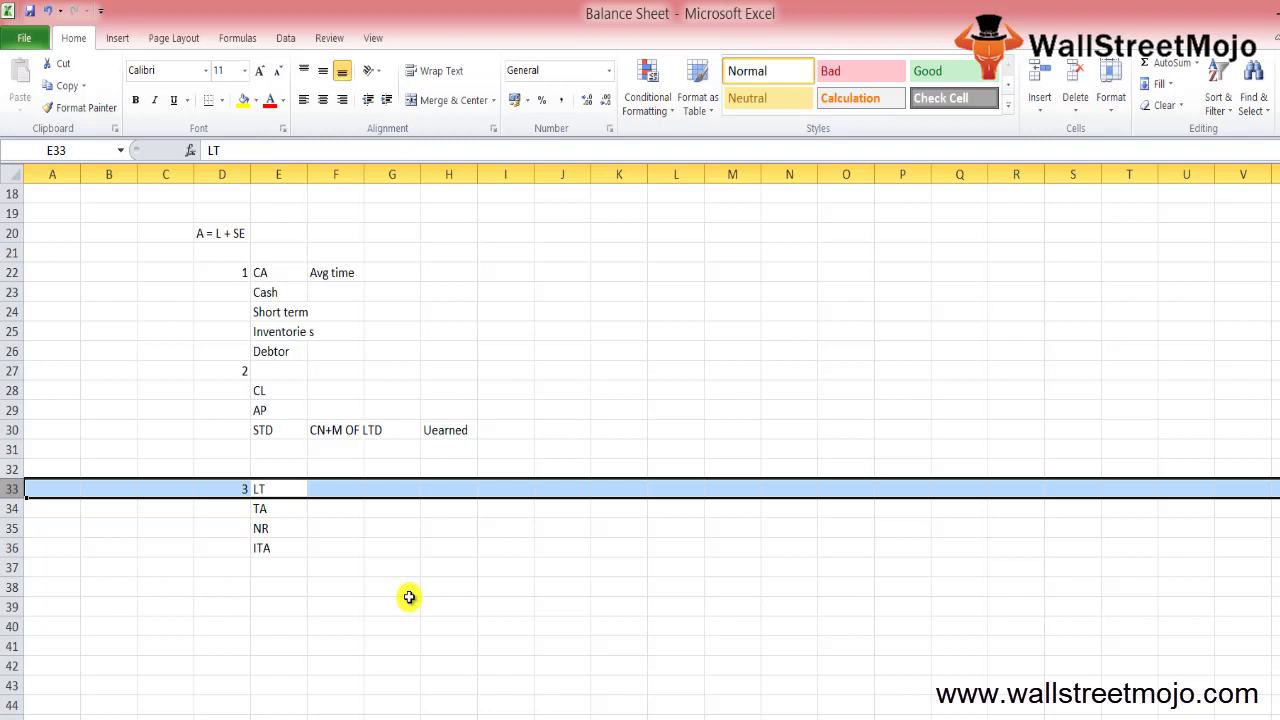
# Enter the item number 4 in cell D38 and its label "LTL" in cell E38
pyautogui.press('Down')
pyautogui.press('Down')
pyautogui.press('Down')
pyautogui.press('Down')
pyautogui.press('Left')
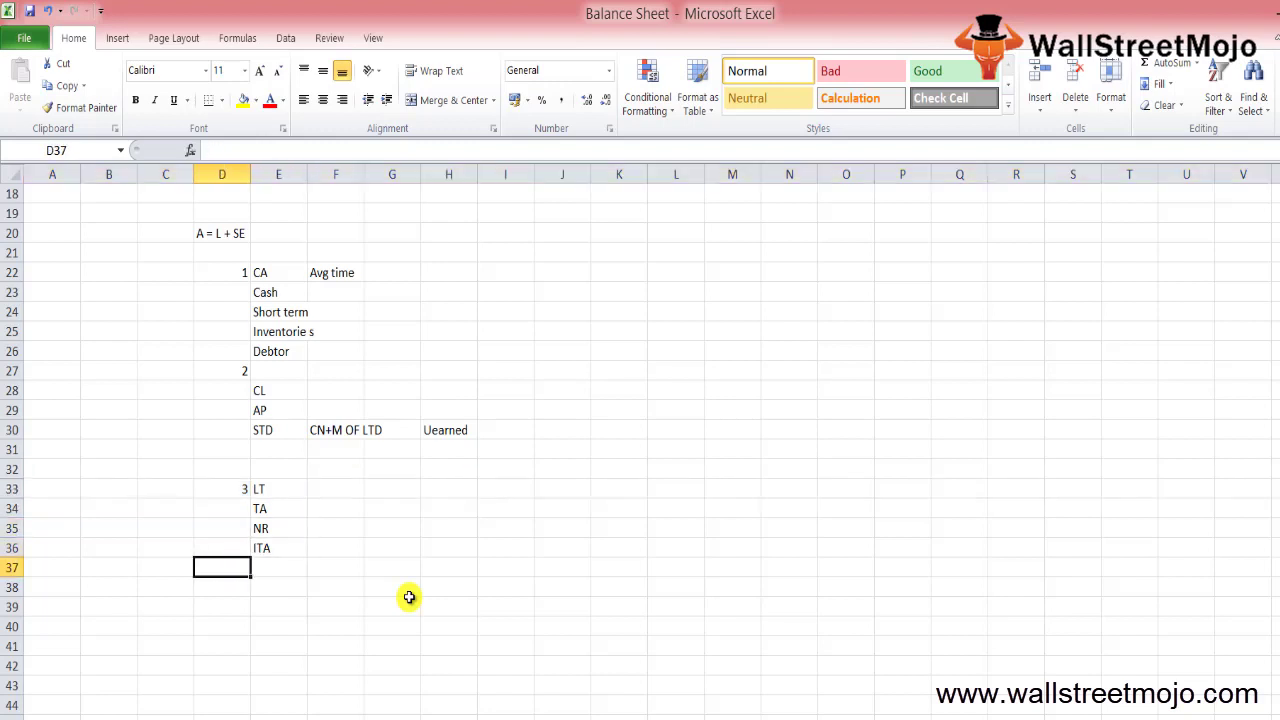
pyautogui.press('Down')
pyautogui.write('4')
pyautogui.press('Return')
pyautogui.press('Right')
pyautogui.press('Up')
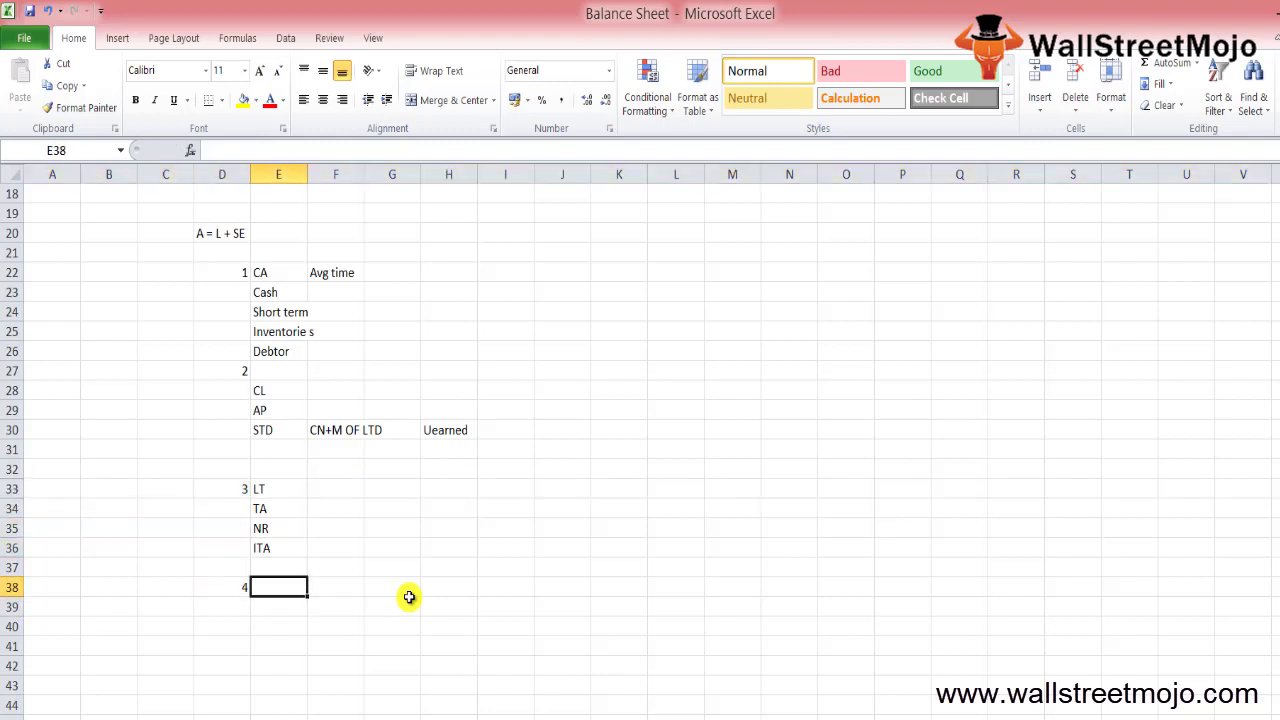
pyautogui.write('LTL')
pyautogui.press('Return')
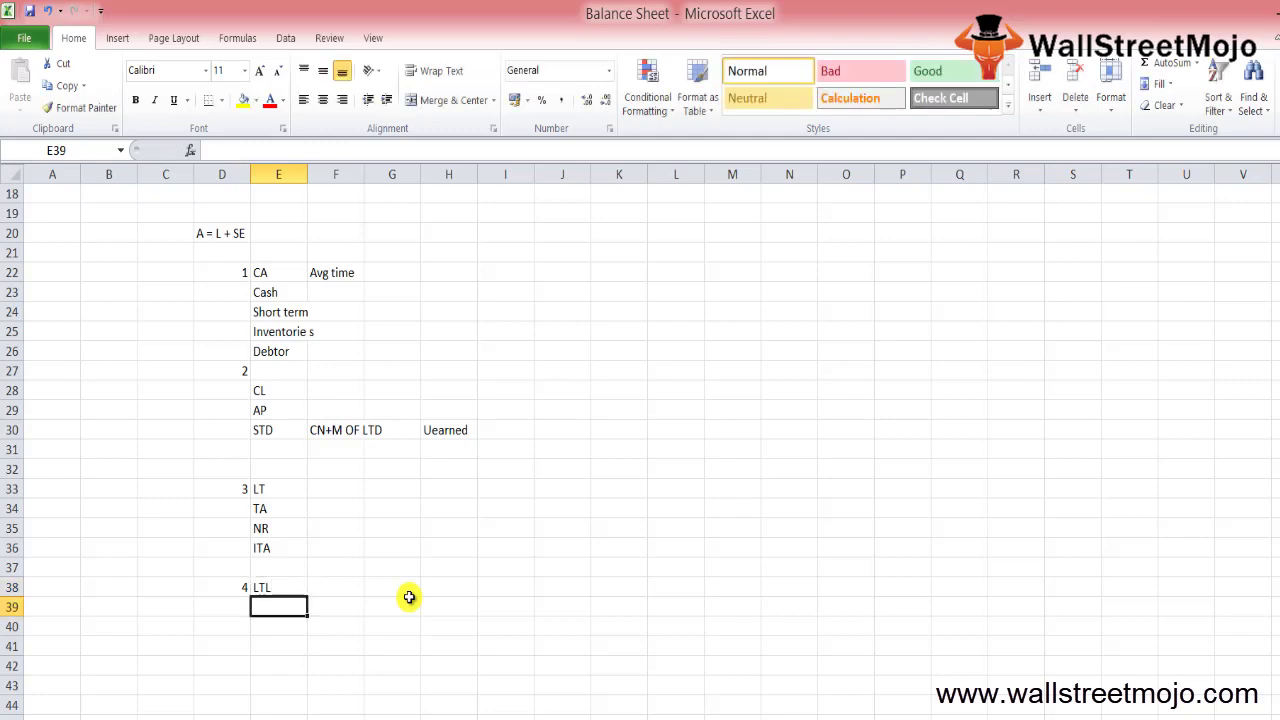
# Enter the value 1 in cell F38, beside the LTL label
pyautogui.press('Up')
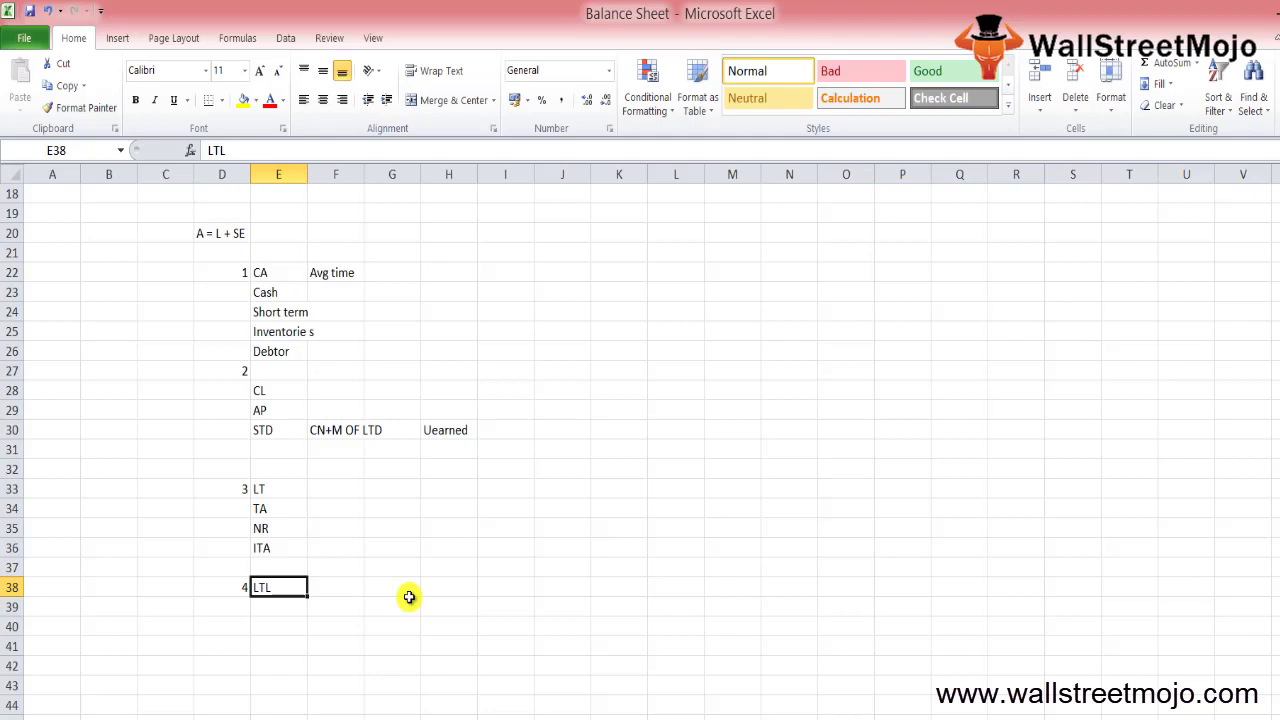
pyautogui.press('Right')
pyautogui.write('1')
pyautogui.hotkey('ctrl', 'Return')
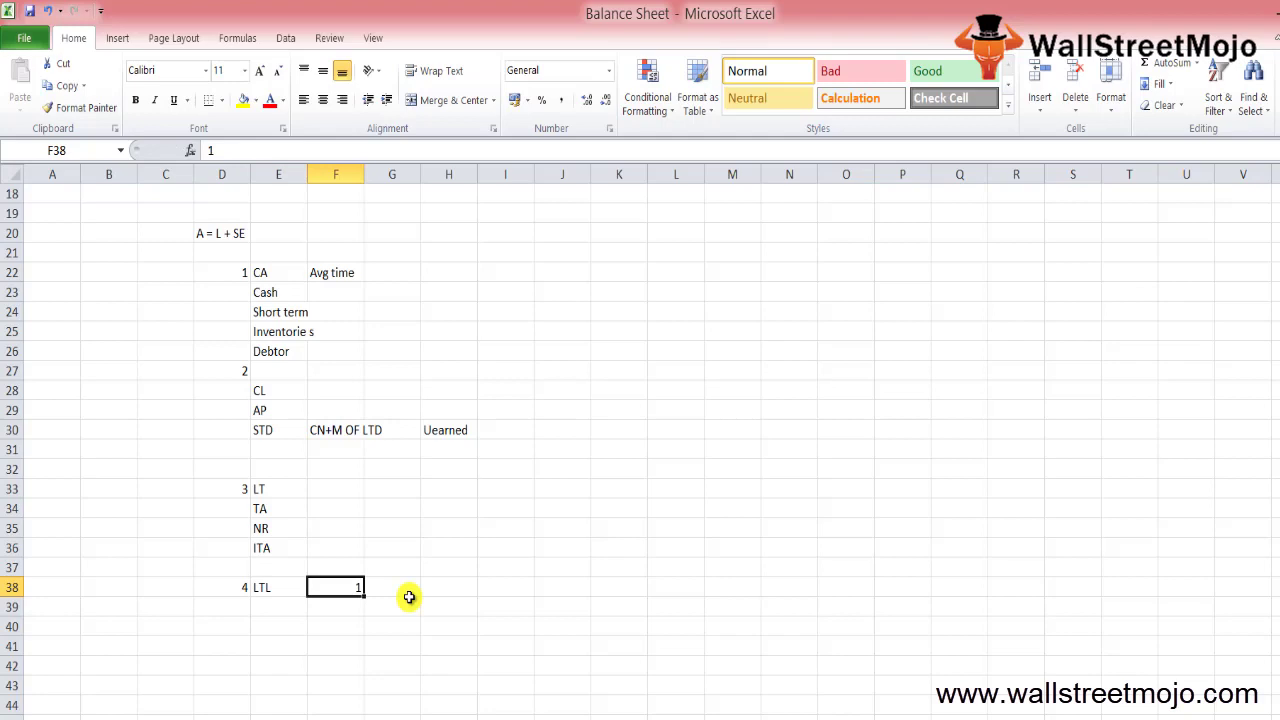
pyautogui.press('Left')
pyautogui.press('Right')
pyautogui.press('Left')
pyautogui.press('Right')
# Enter the item number 5 in cell D41 and its label "SE" in cell E41
pyautogui.press('Return')
pyautogui.press('Down')
pyautogui.press('Down')
pyautogui.press('Left')
pyautogui.press('Left')
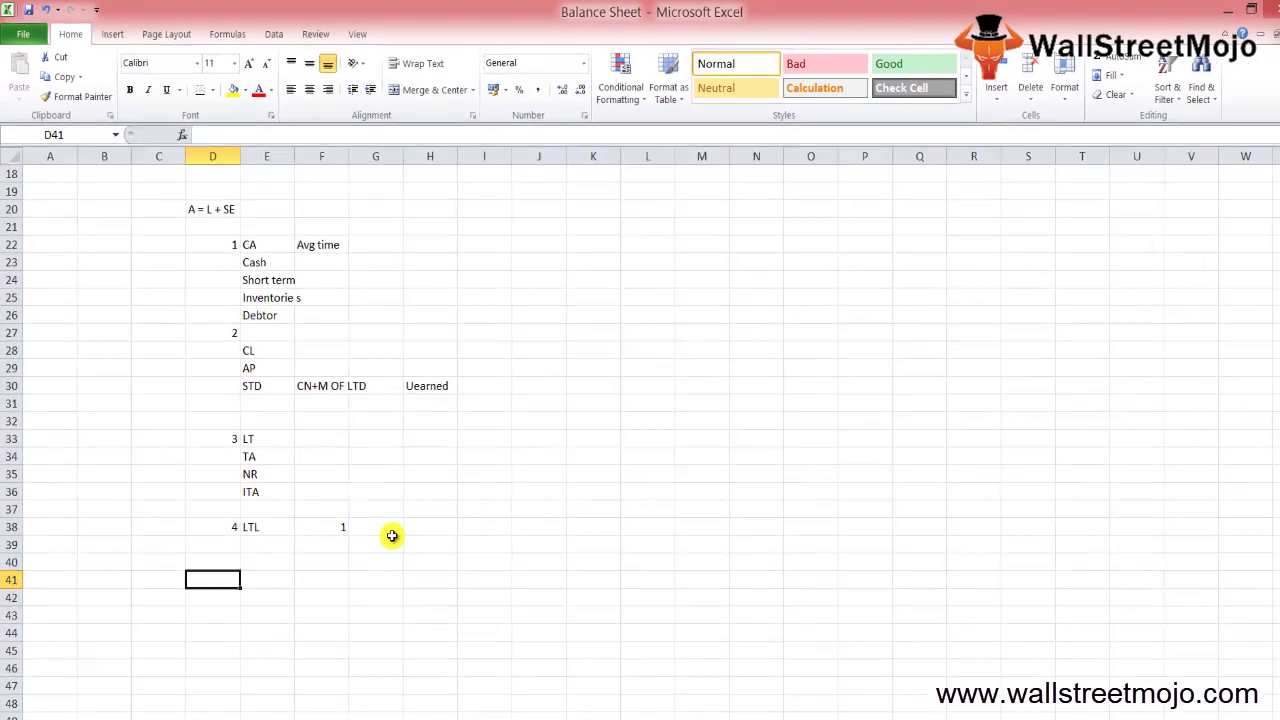
pyautogui.write('5')
pyautogui.press('Tab')
pyautogui.write('SE')
pyautogui.press('Return')
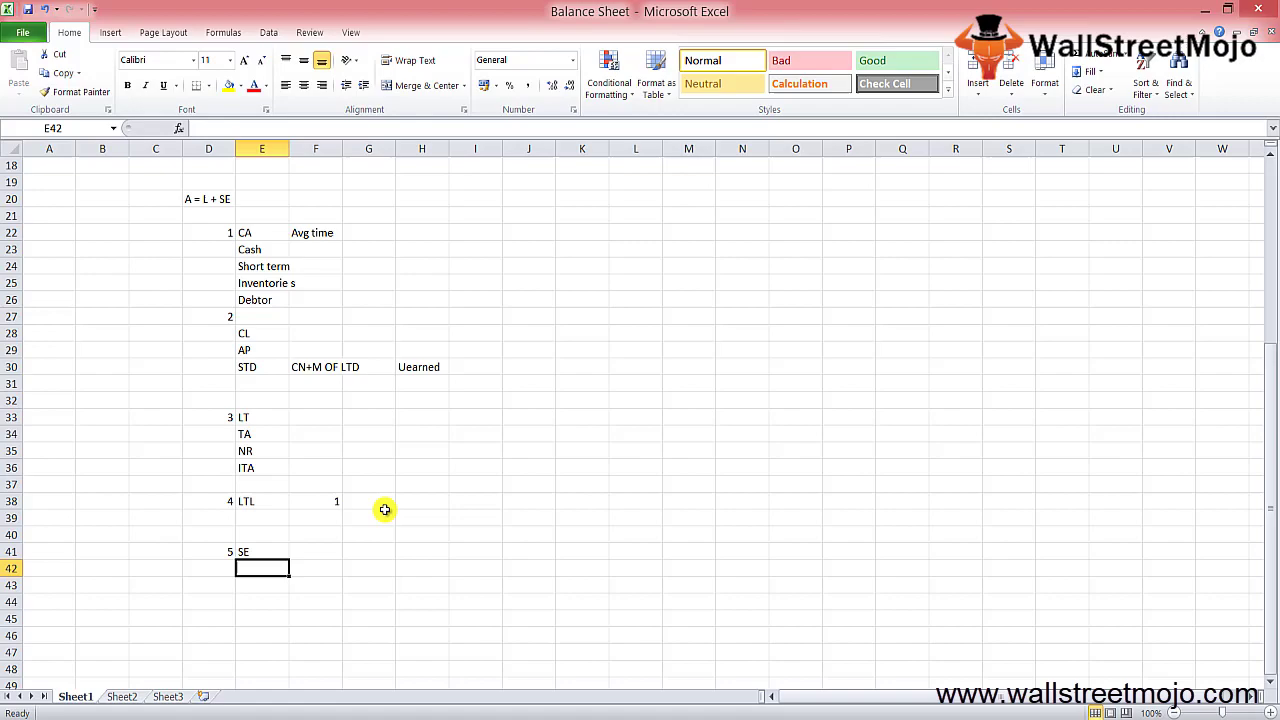
pyautogui.press('Down')
pyautogui.press('Down')
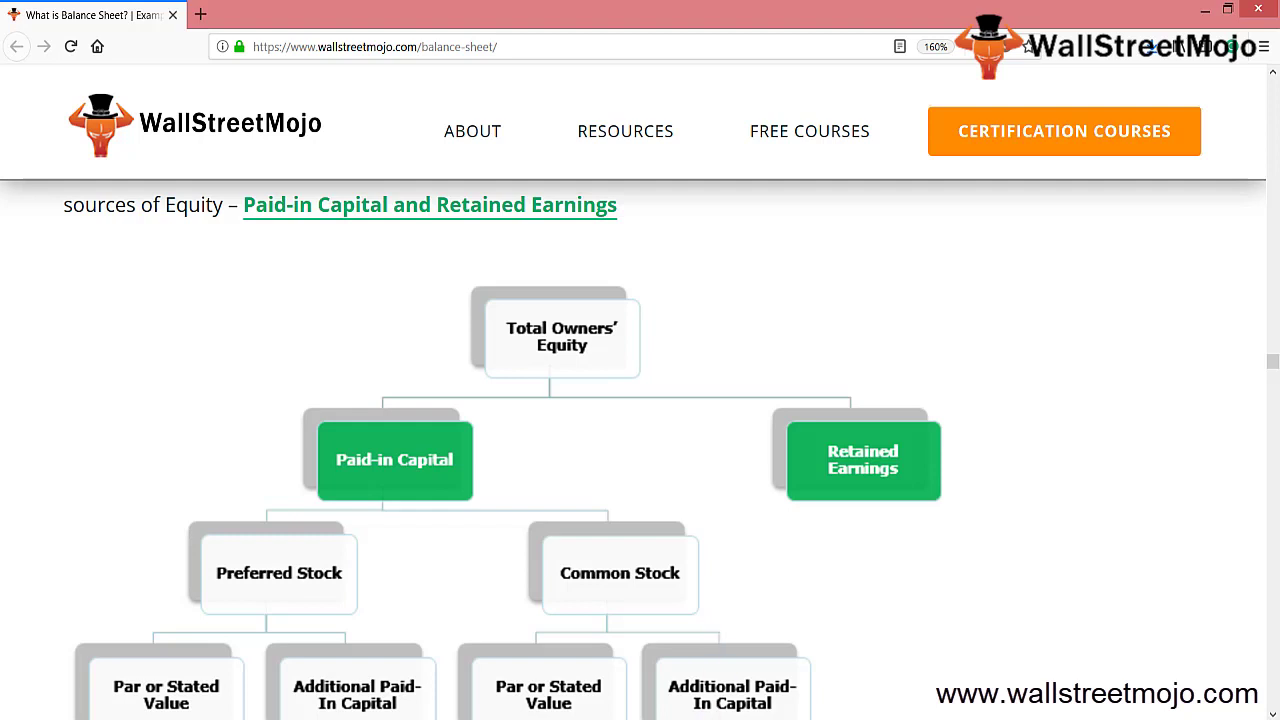
# Switch back to the Excel workbook and enter "Equation" in cell J31, with the item numbers 1 and 2 in cells I31 and I32
pyautogui.click(543, 694)
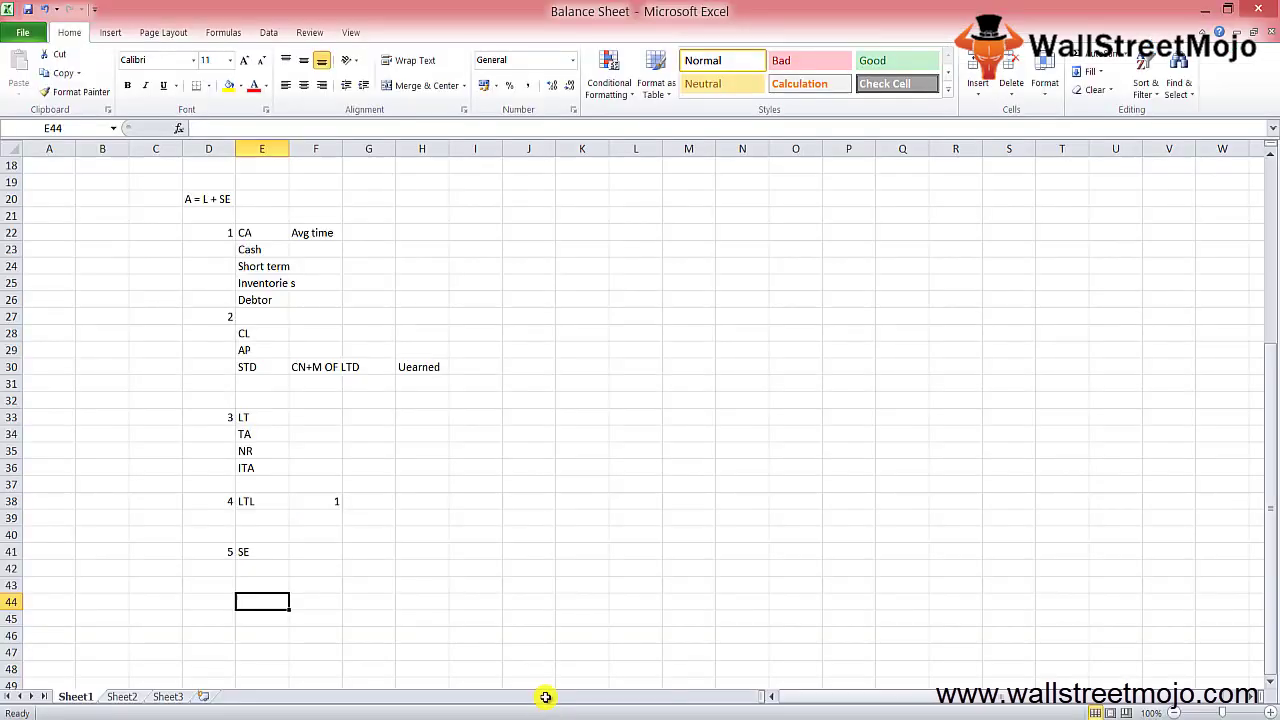
pyautogui.click(583, 447)
pyautogui.press('Up')
pyautogui.press('Up')
pyautogui.press('Up')
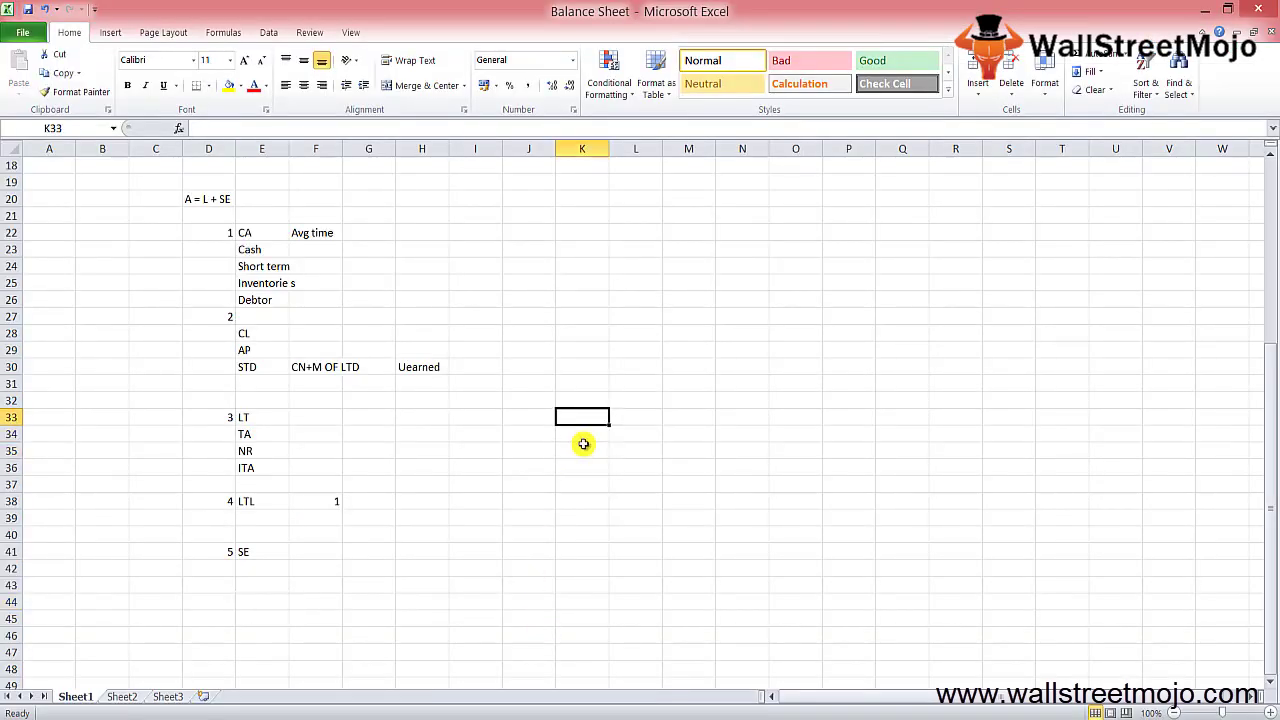
pyautogui.press('Left')
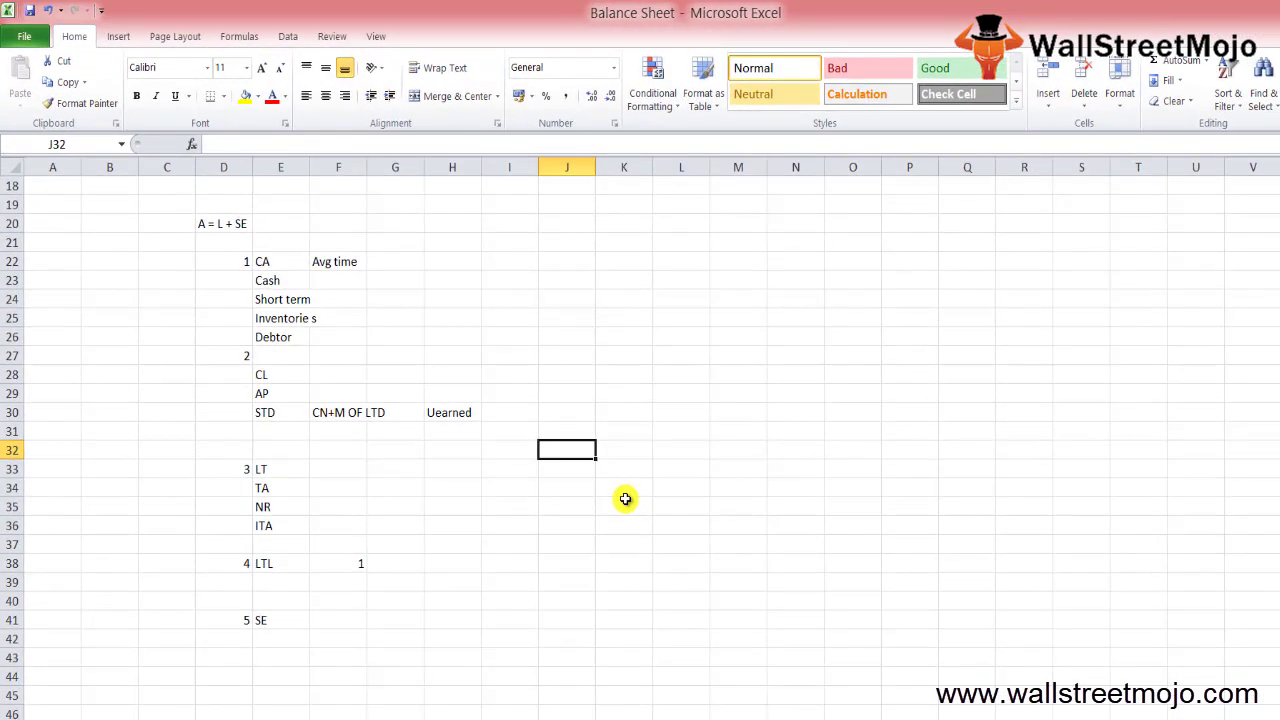
pyautogui.press('Up')
pyautogui.write('Equation')
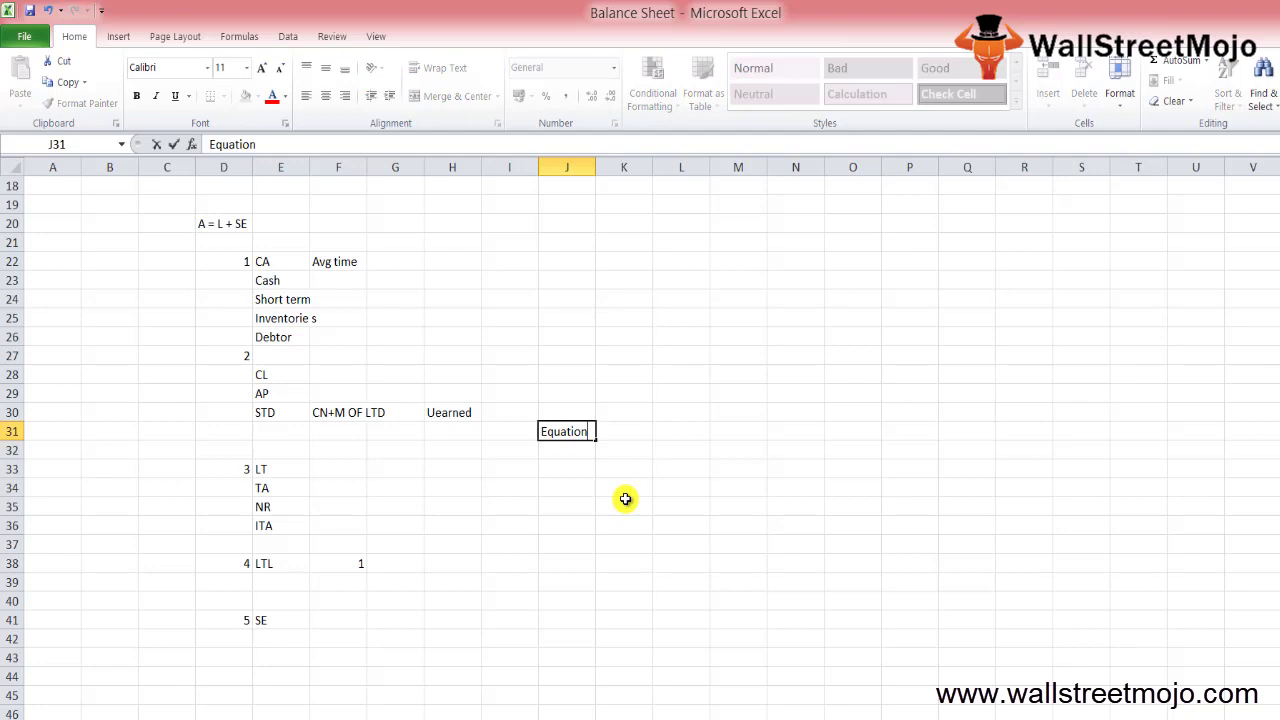
pyautogui.press('Left')
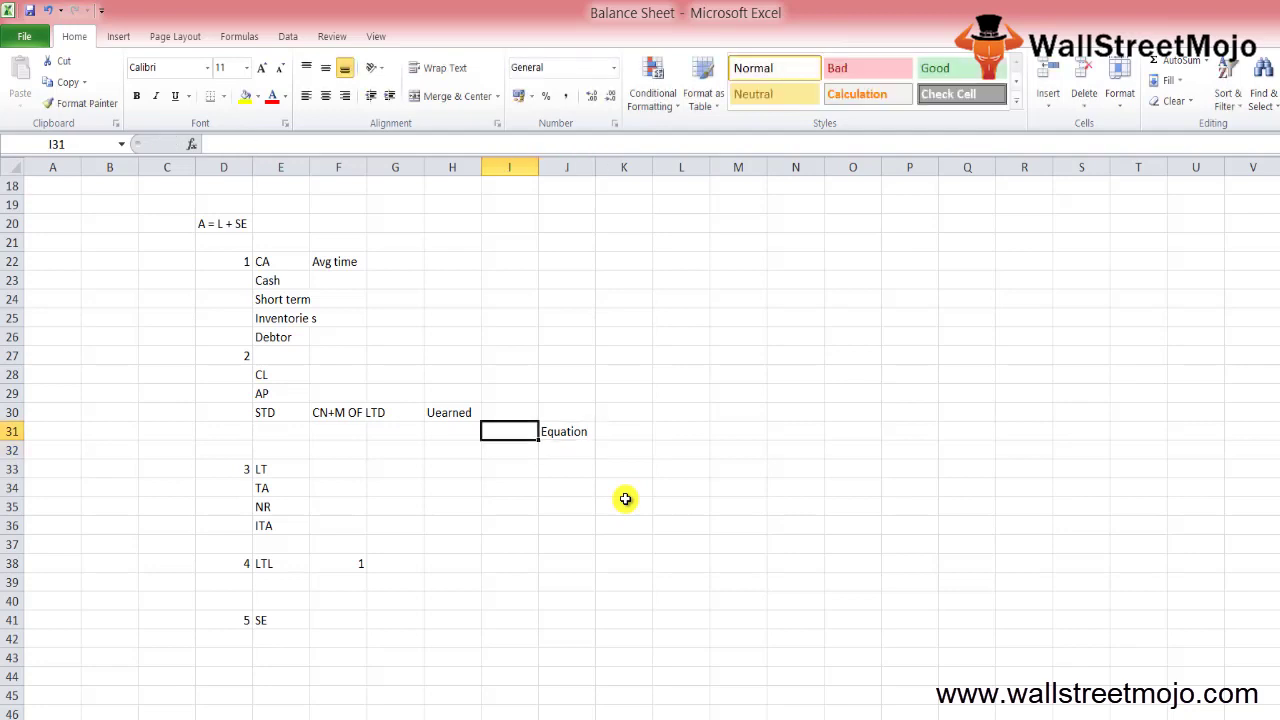
pyautogui.write('1')
pyautogui.press('Return')
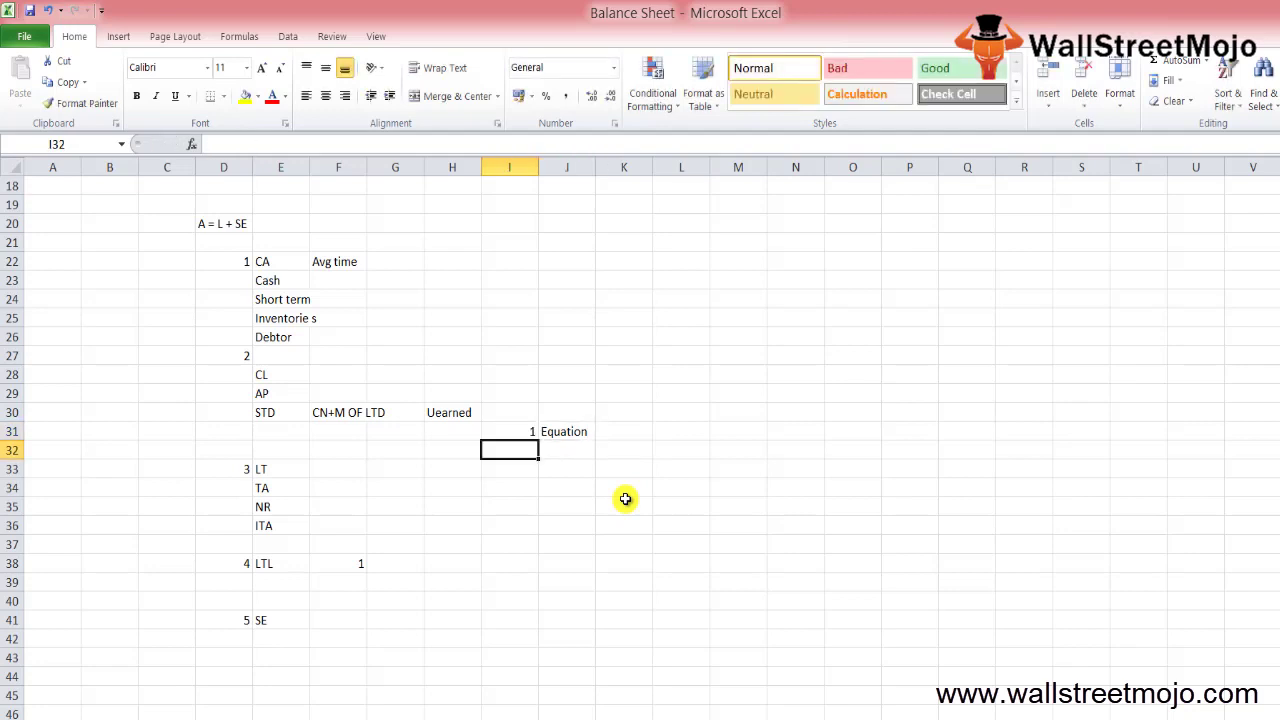
pyautogui.write('2')
pyautogui.press('Up')
pyautogui.press('Left')
pyautogui.press('Left')
pyautogui.press('Up')
pyautogui.press('Up')
pyautogui.press('Up')
pyautogui.press('Down')
pyautogui.press('Down')
pyautogui.press('Down')
pyautogui.press('Down')
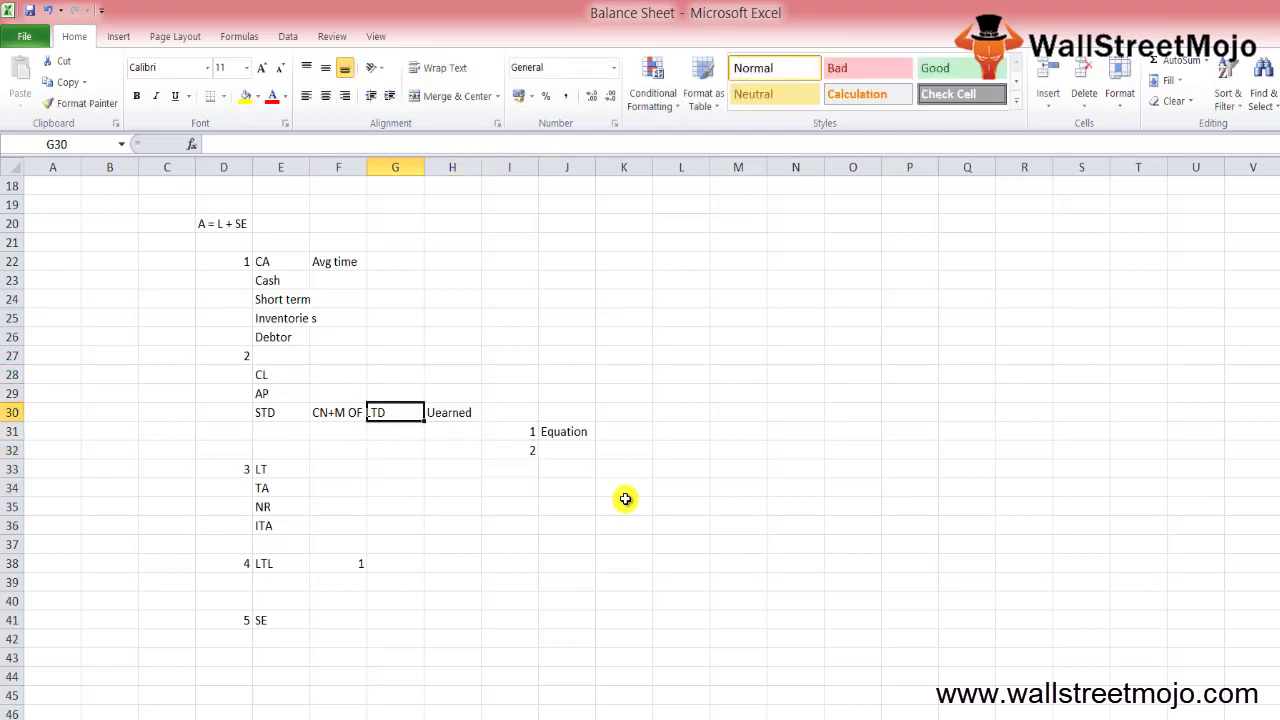
pyautogui.press('Right')
pyautogui.press('Right')
pyautogui.press('Right')
pyautogui.press('Up')
pyautogui.press('Down')
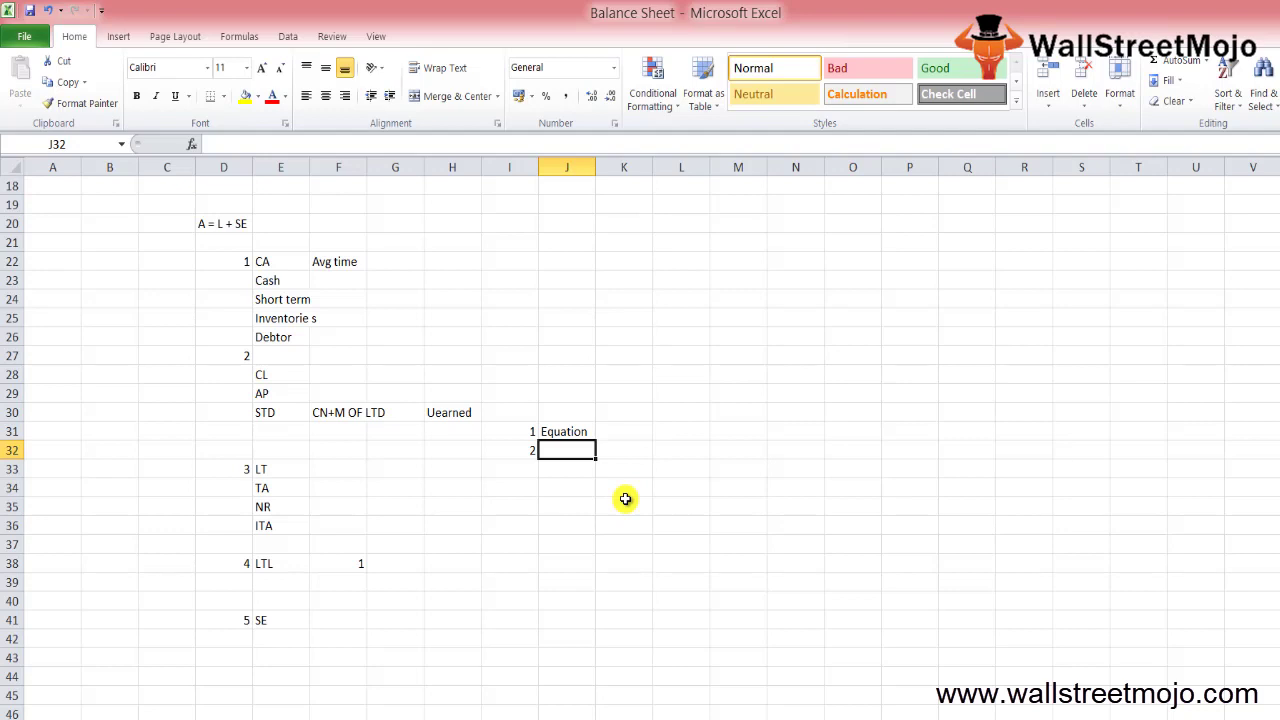
# Enter the item number 3 in cell I33, below the number 2
pyautogui.press('Return')
pyautogui.write('3')
pyautogui.press('Tab')
pyautogui.press('Down')
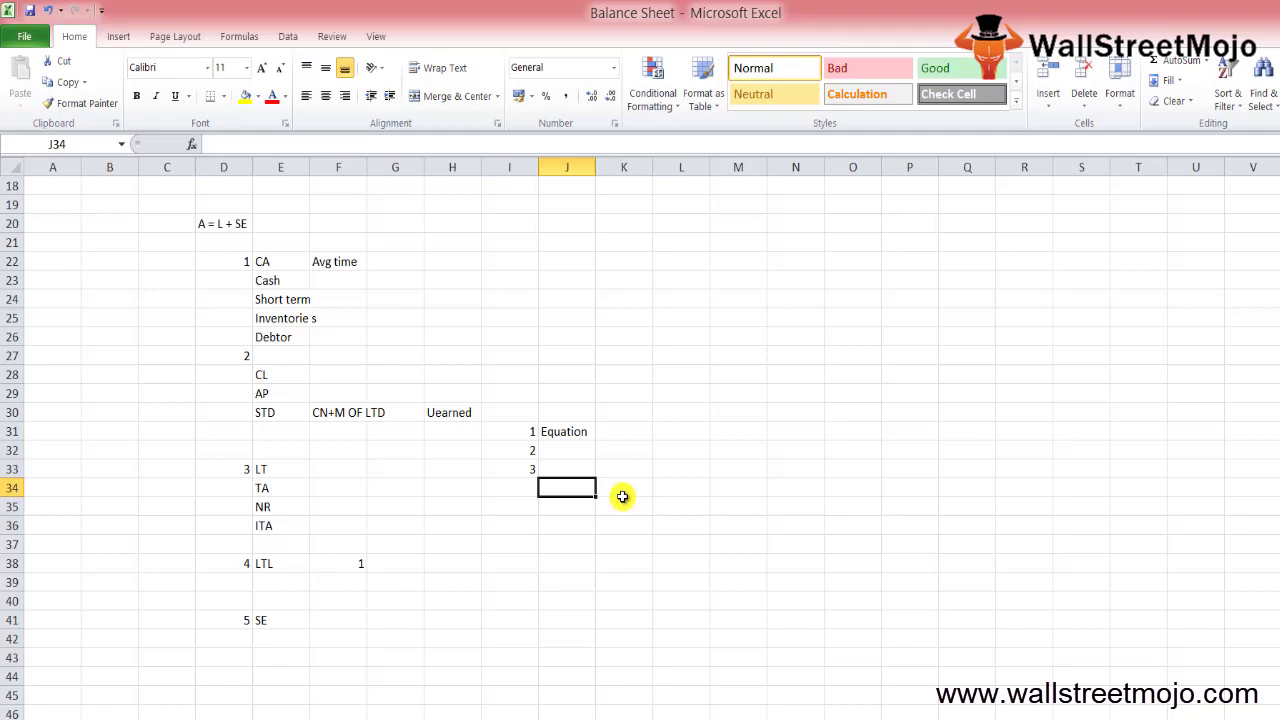
pyautogui.write('BCA')
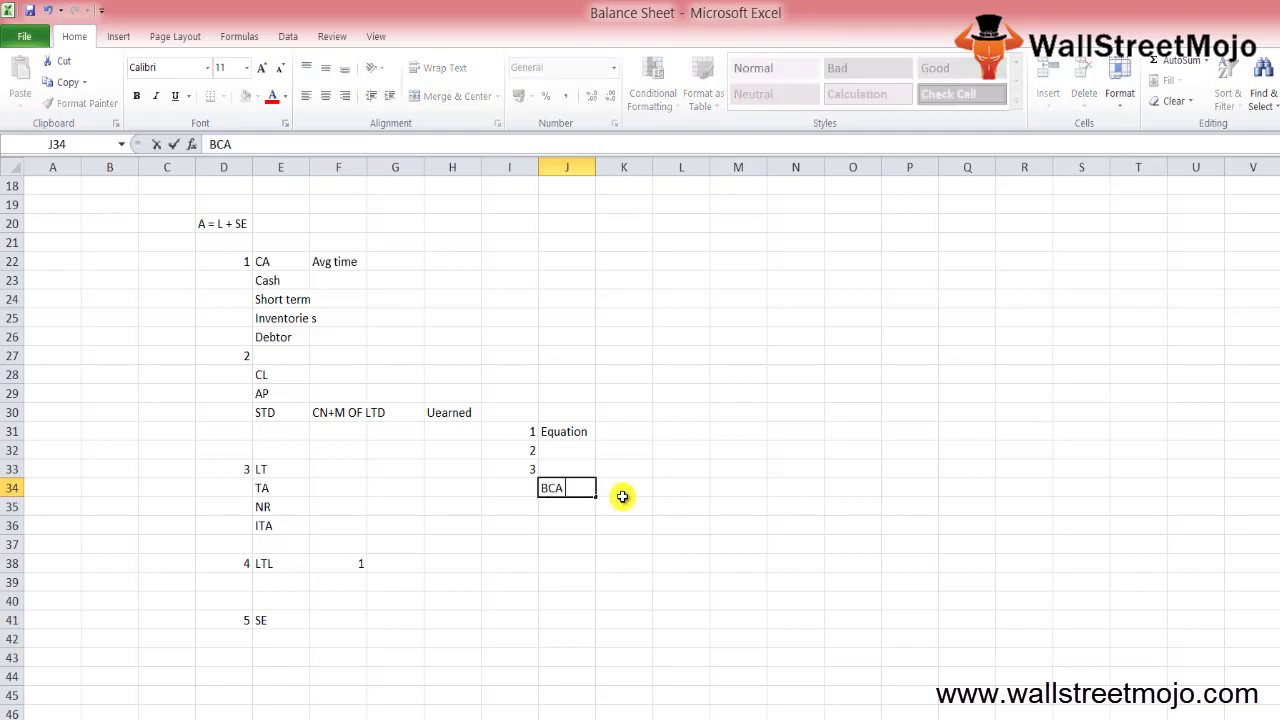
pyautogui.press('Return')
pyautogui.press('Left')
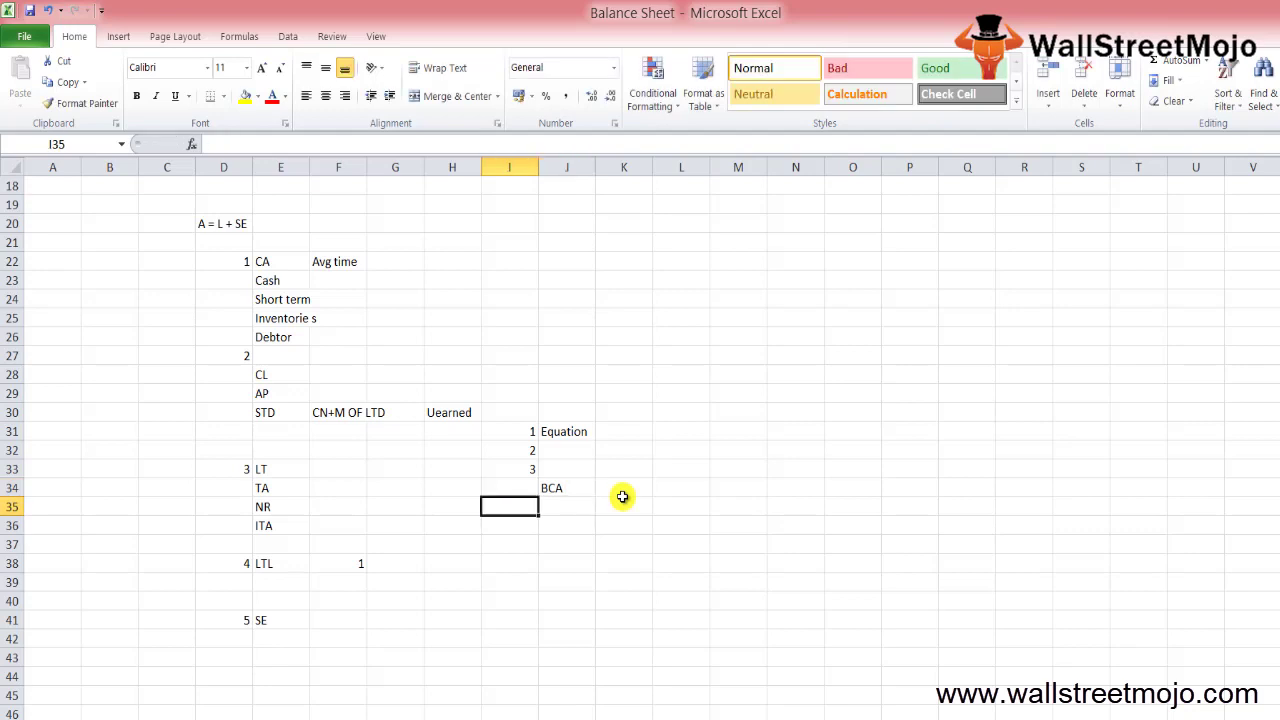
pyautogui.press('Up')
pyautogui.press('Right')
pyautogui.press('Up')
pyautogui.press('Up')
pyautogui.press('Down')
pyautogui.press('Down')
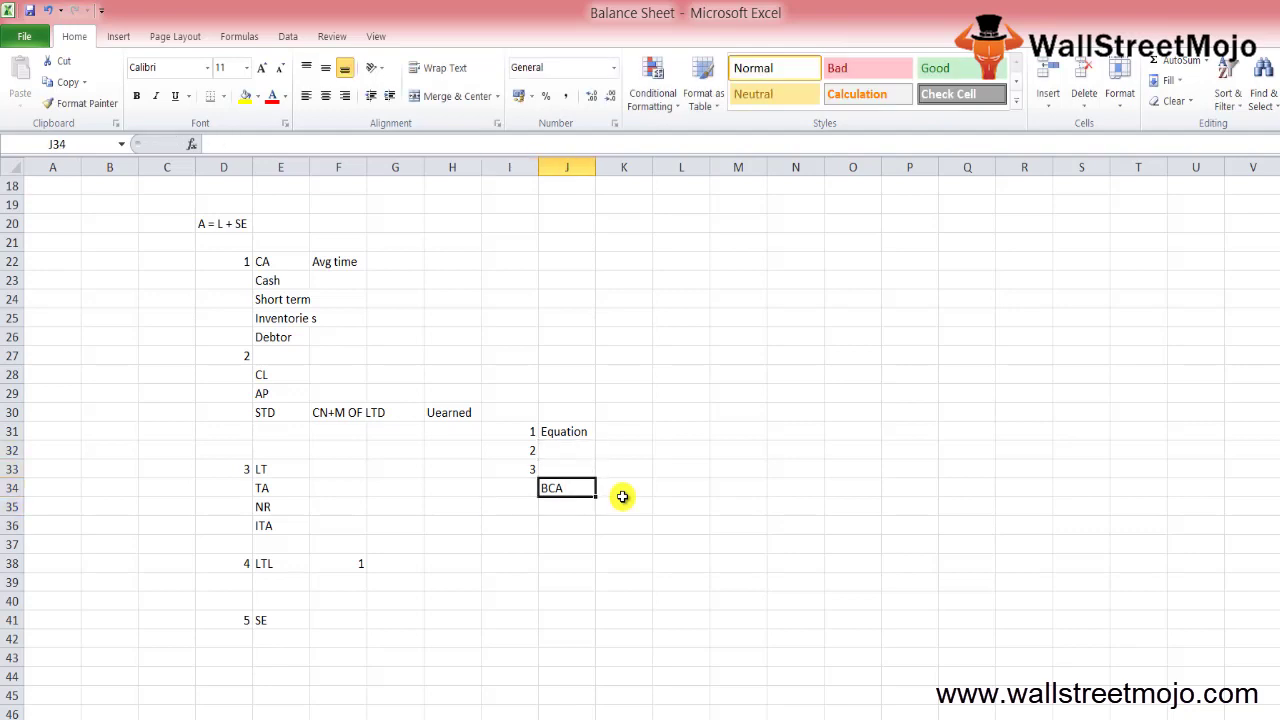
pyautogui.press('Delete')
# Enter the item number 4 in cell I34, continuing the numbered list in column I
pyautogui.press('Up')
pyautogui.press('Left')
pyautogui.press('Down')
pyautogui.write('4')
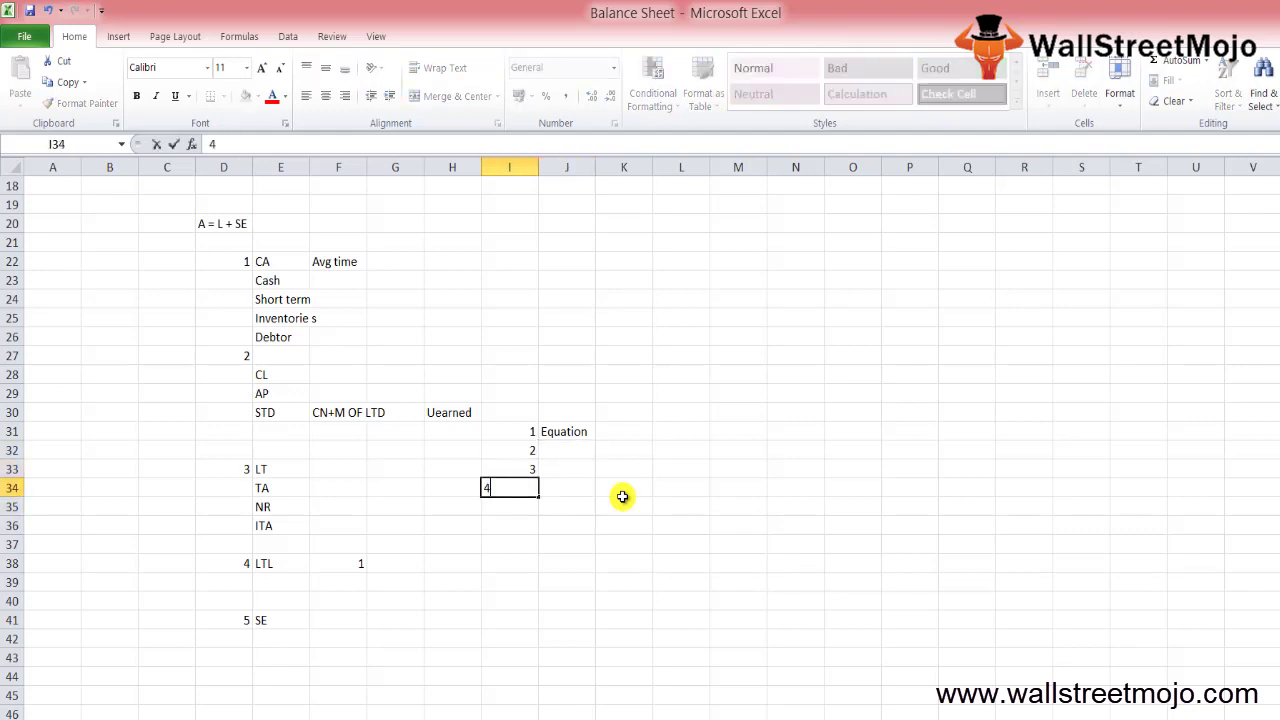
pyautogui.press('Return')
pyautogui.press('Up')
pyautogui.press('Down')
pyautogui.press('Right')
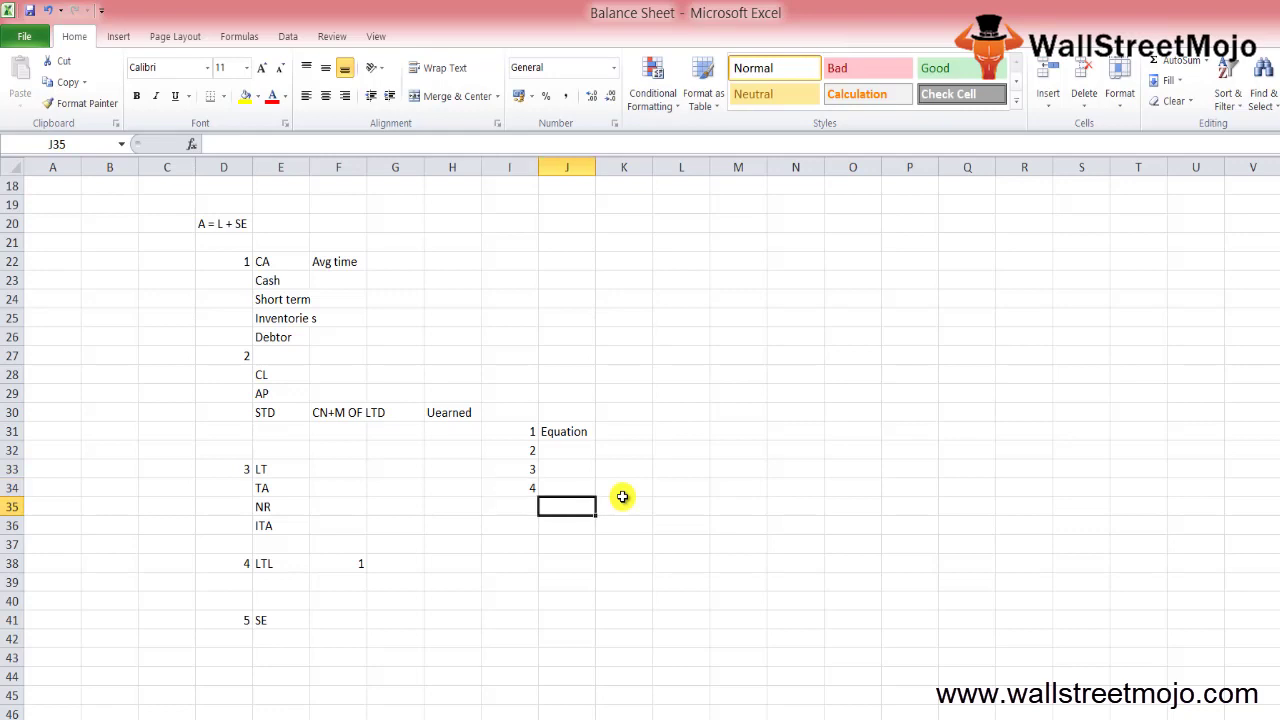
pyautogui.press('Down')
pyautogui.press('Left')
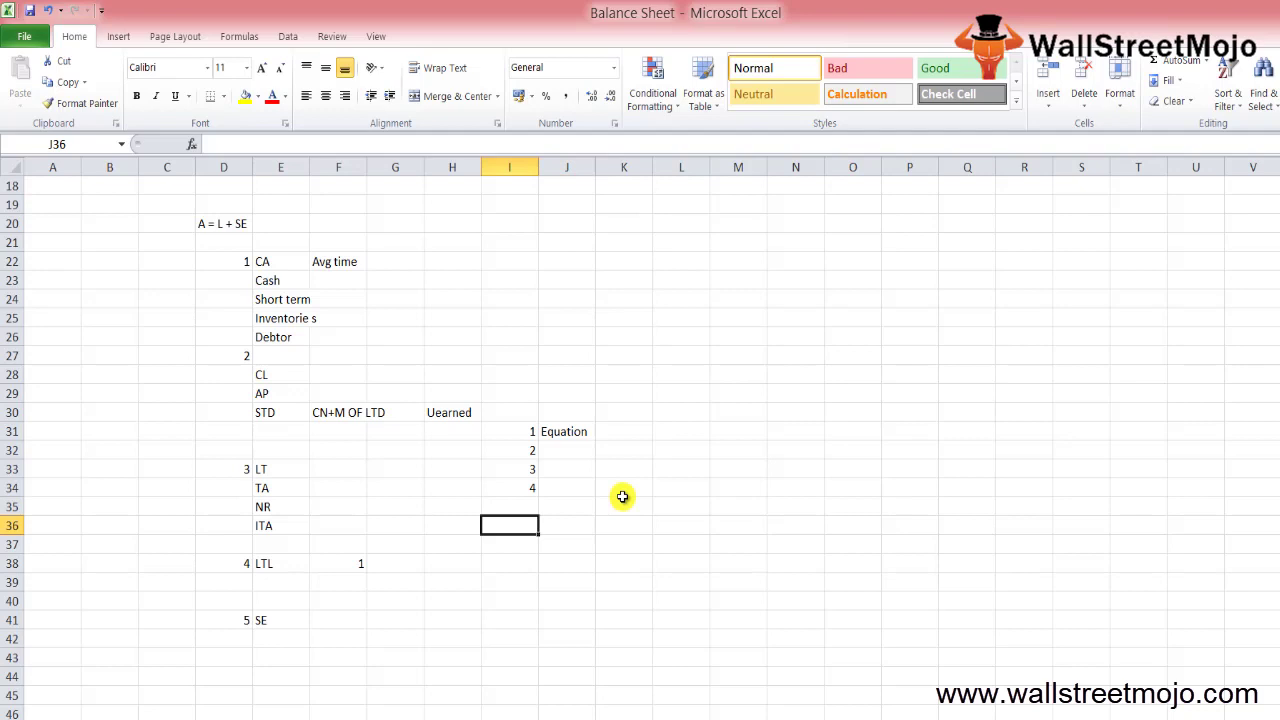
pyautogui.write('1')
pyautogui.press('Escape')
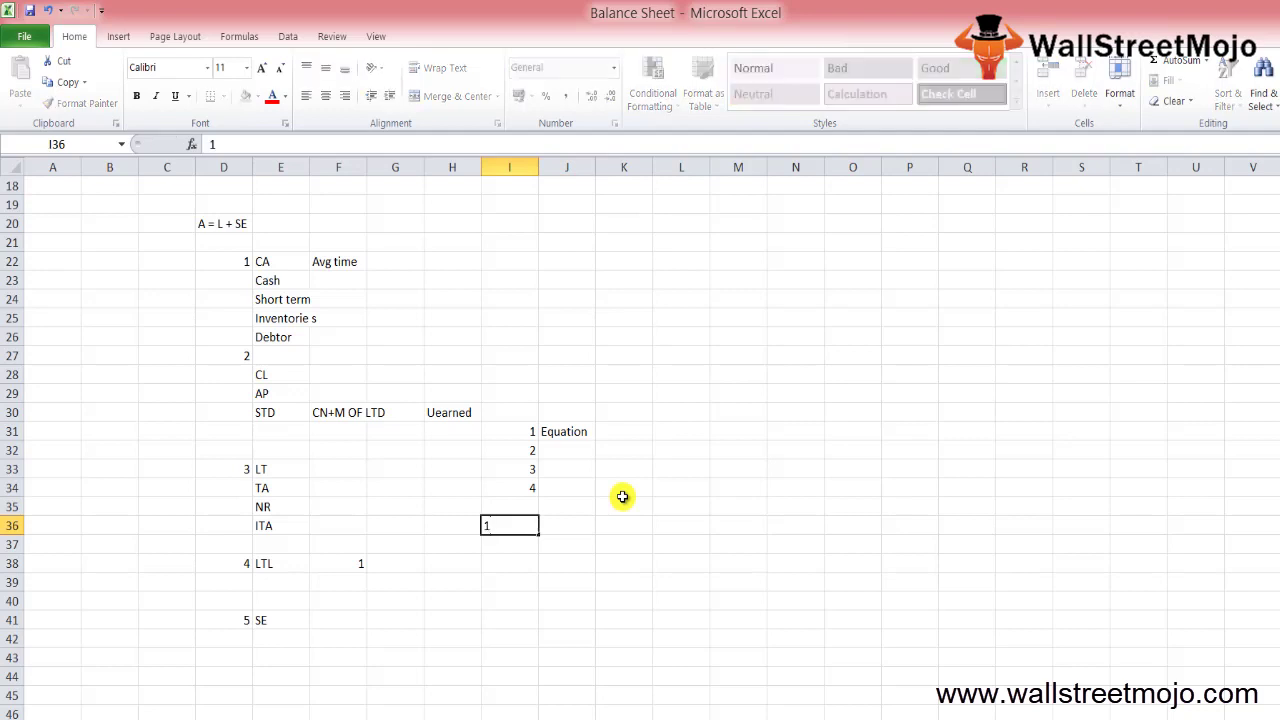
# Enter the item number 5 in cell I35, directly under the number 4
pyautogui.press('Up')
pyautogui.write('5')
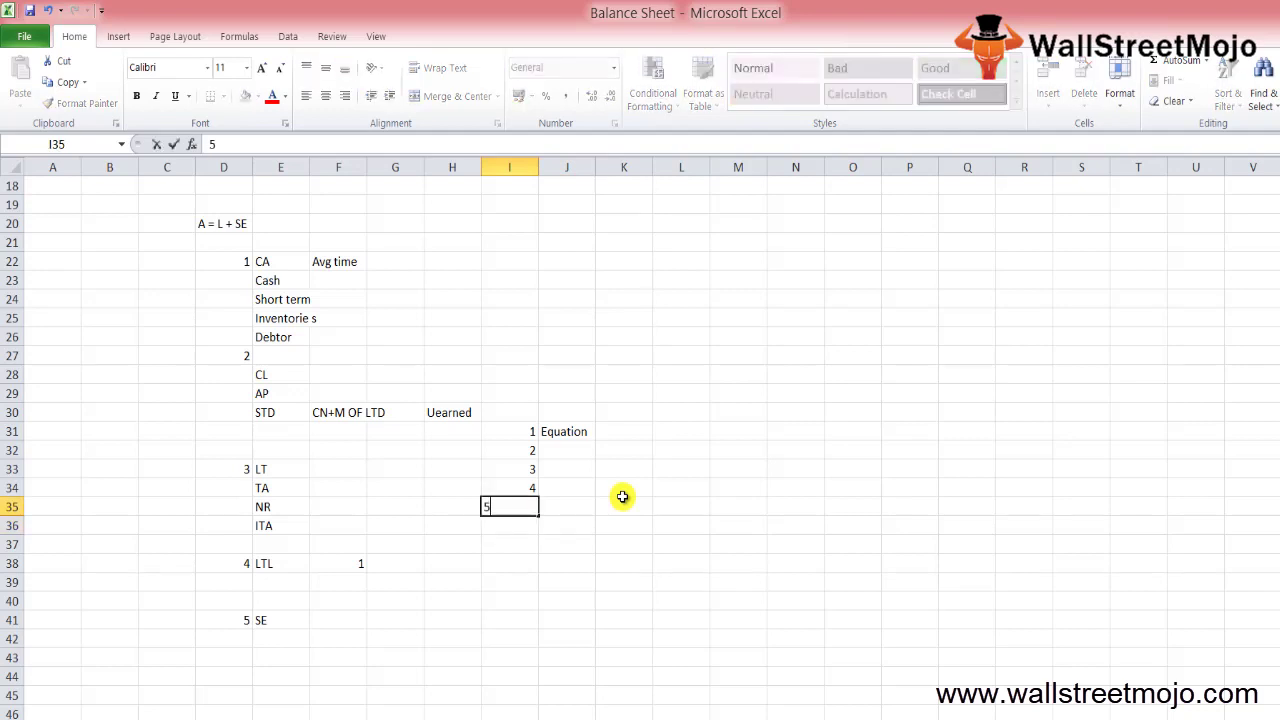
pyautogui.press('Return')
pyautogui.press('Right')
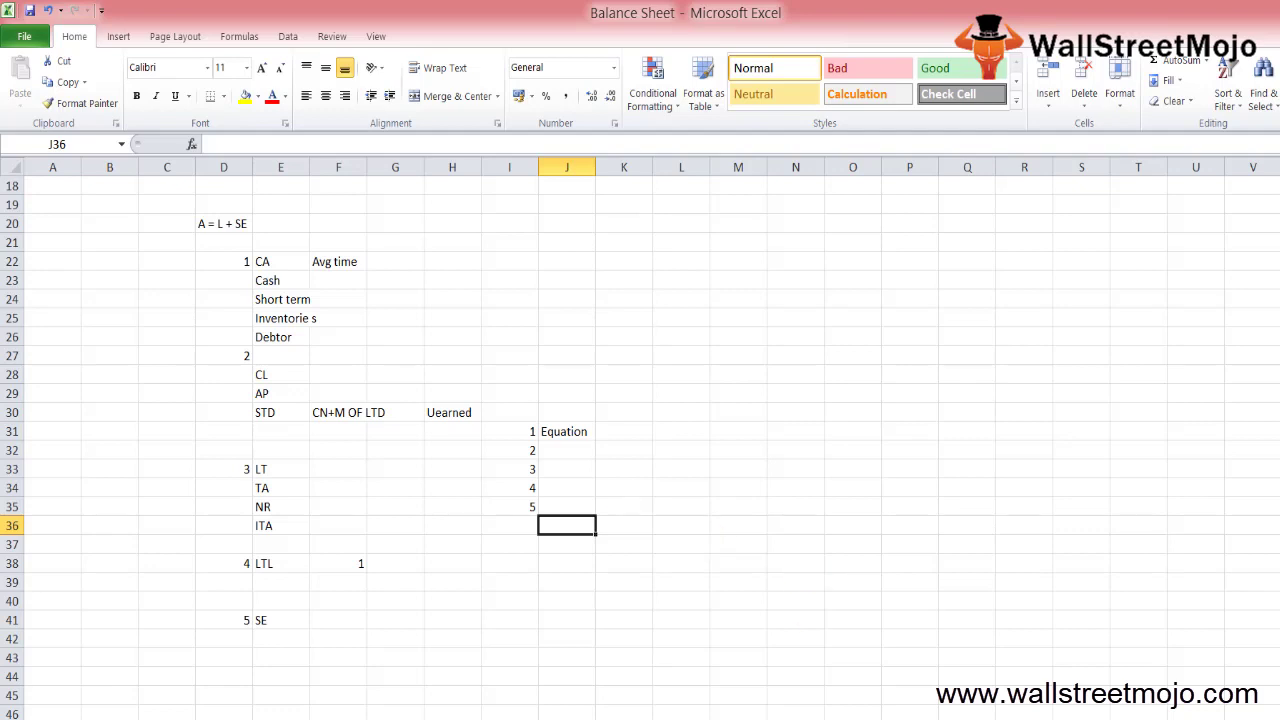
pyautogui.press('Down')
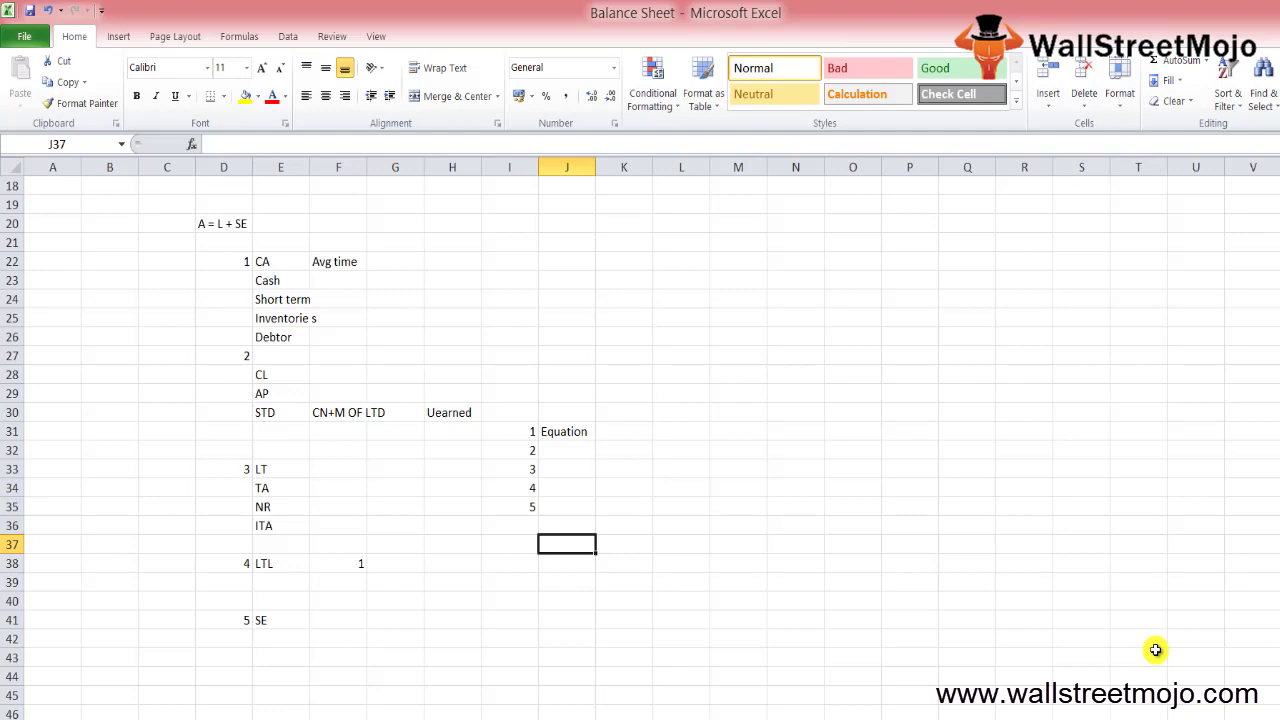
pyautogui.press('Down')
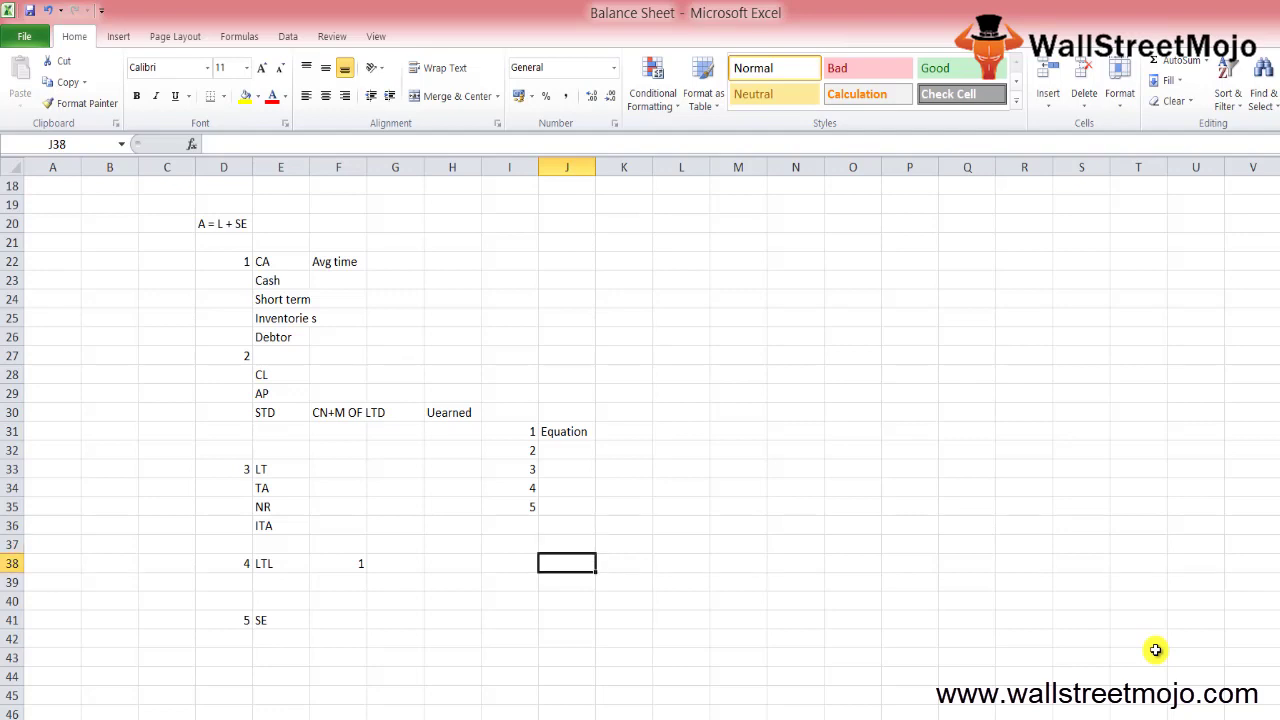